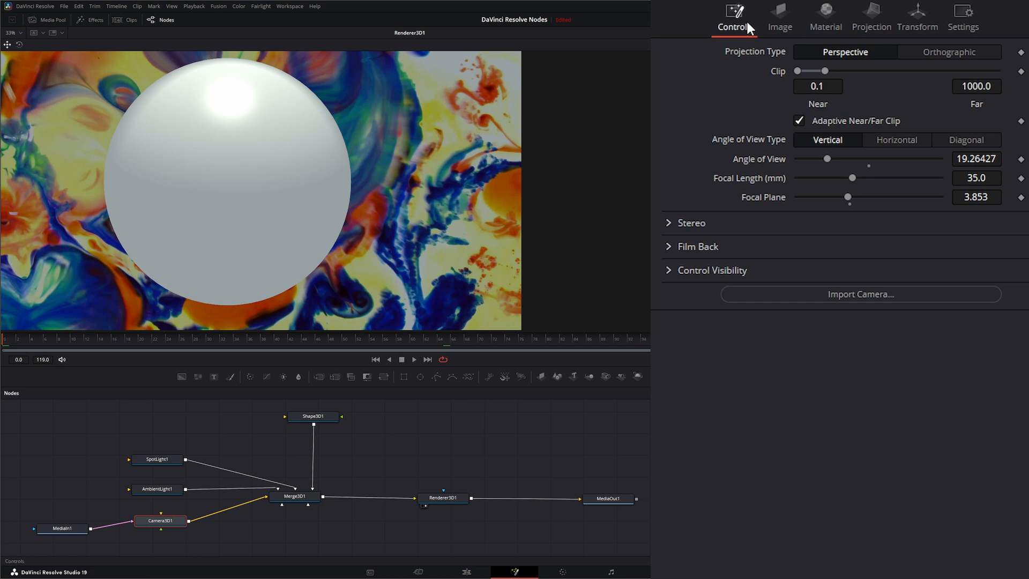
Step: Disable Camera3D1's image plane and bring up its projection settings
{"action": "left_click", "coordinate": [782, 12]}
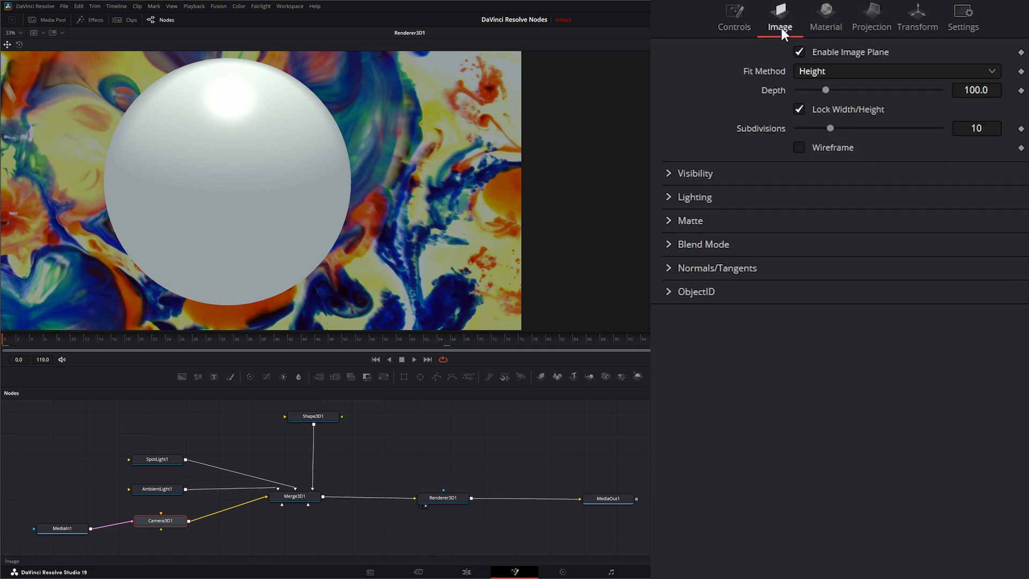
{"action": "left_click", "coordinate": [799, 52]}
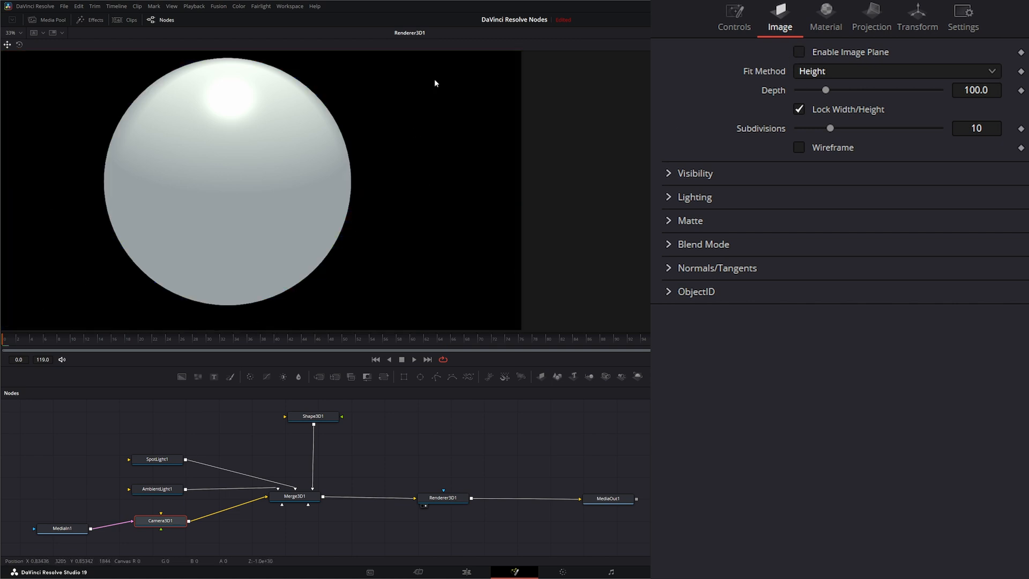
{"action": "left_click", "coordinate": [871, 15]}
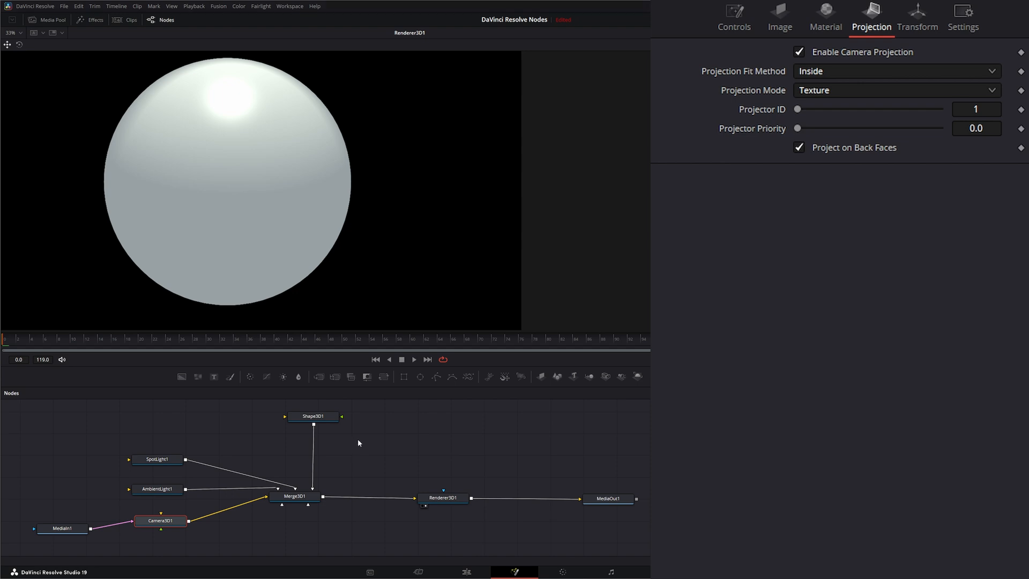
Step: Add a Catcher node and connect Catcher1 to Shape3D1's material input
{"action": "left_click", "coordinate": [401, 447]}
{"action": "key", "text": "shift+space"}
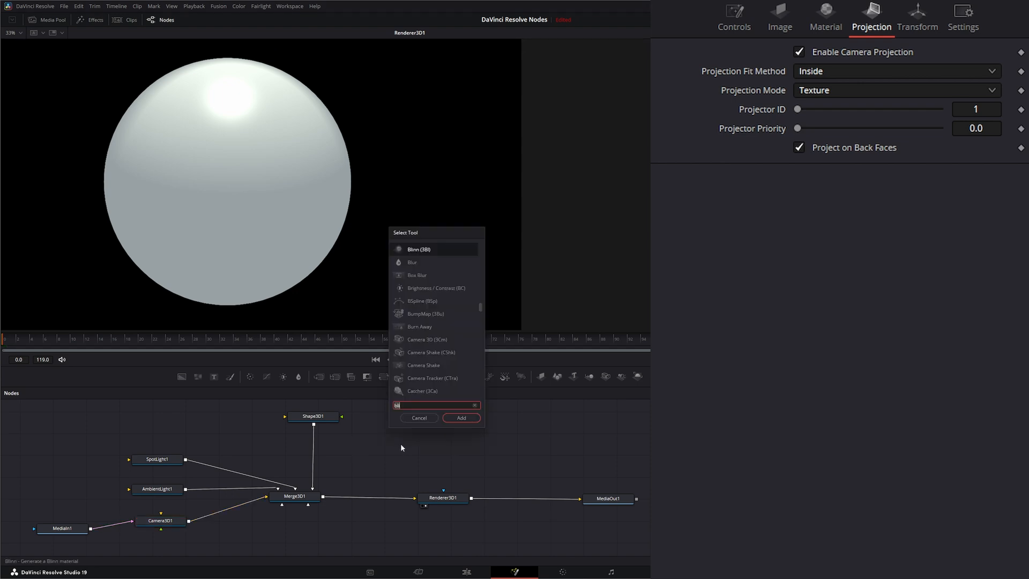
{"action": "type", "text": "cat"}
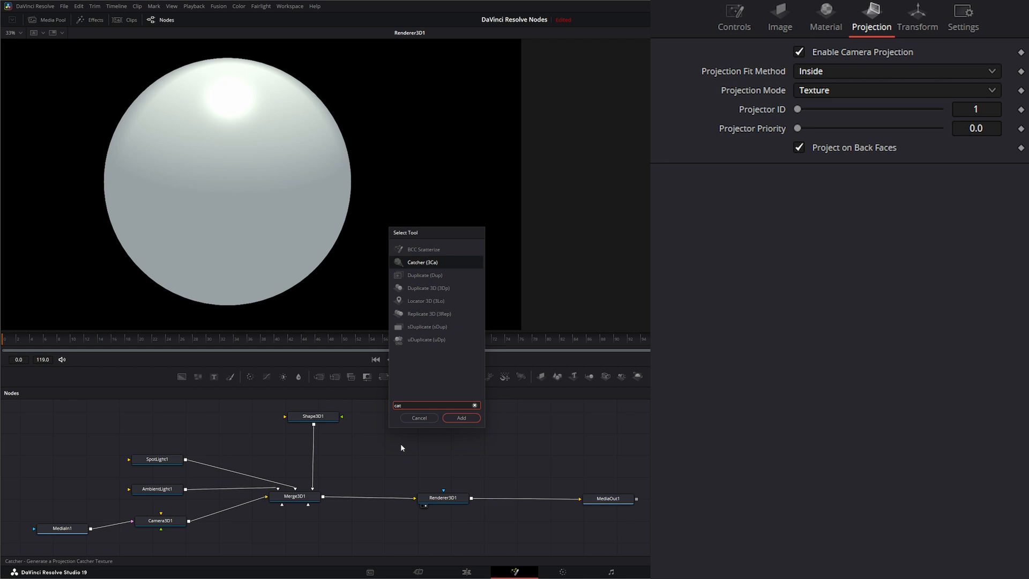
{"action": "key", "text": "Return"}
{"action": "left_click_drag", "start_coordinate": [400, 443], "coordinate": [404, 422]}
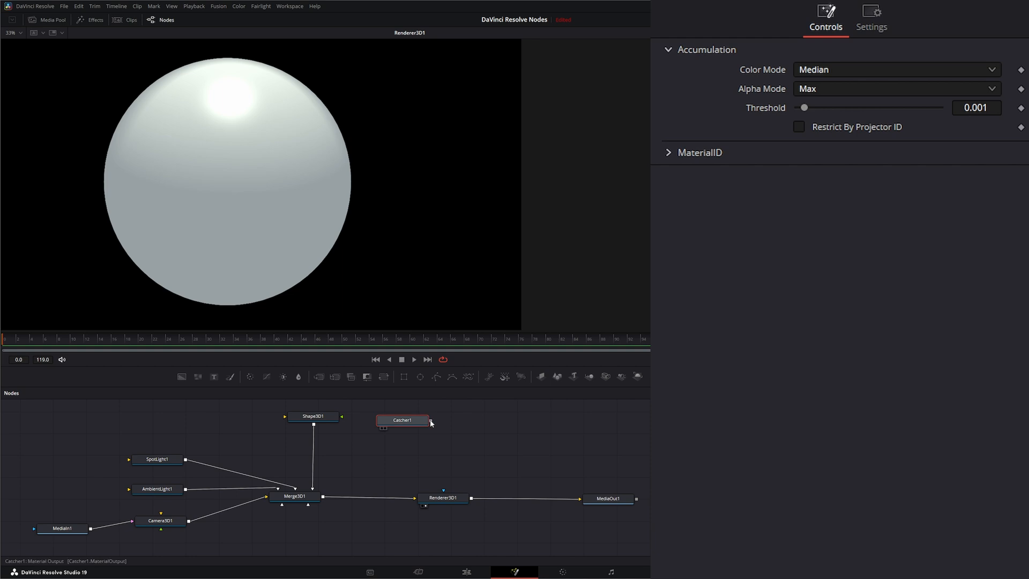
{"action": "left_click_drag", "start_coordinate": [430, 420], "coordinate": [339, 421]}
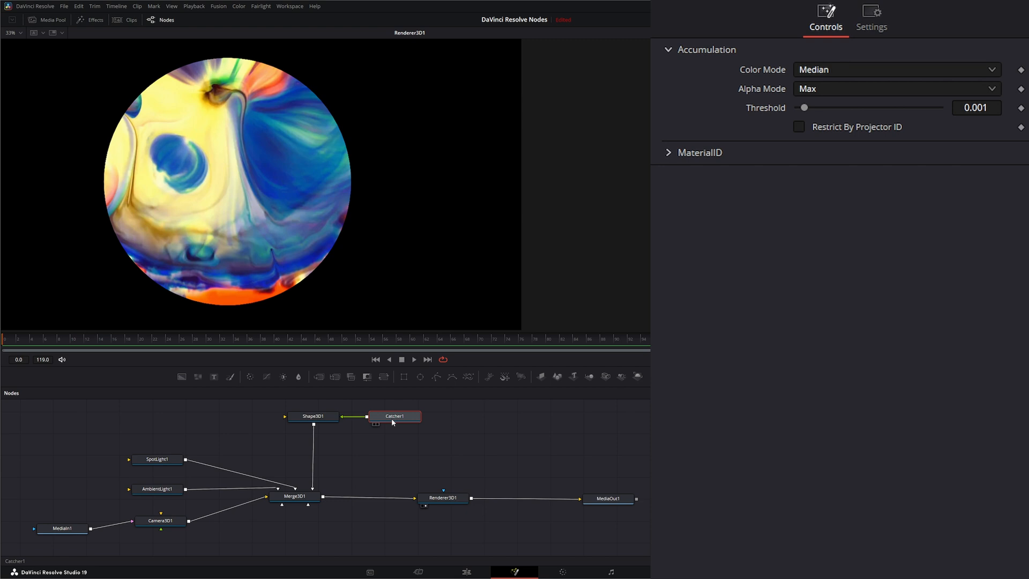
Step: Compare the raw MediaIn1 footage with the Renderer3D1 output in the viewer
{"action": "left_click", "coordinate": [63, 528]}
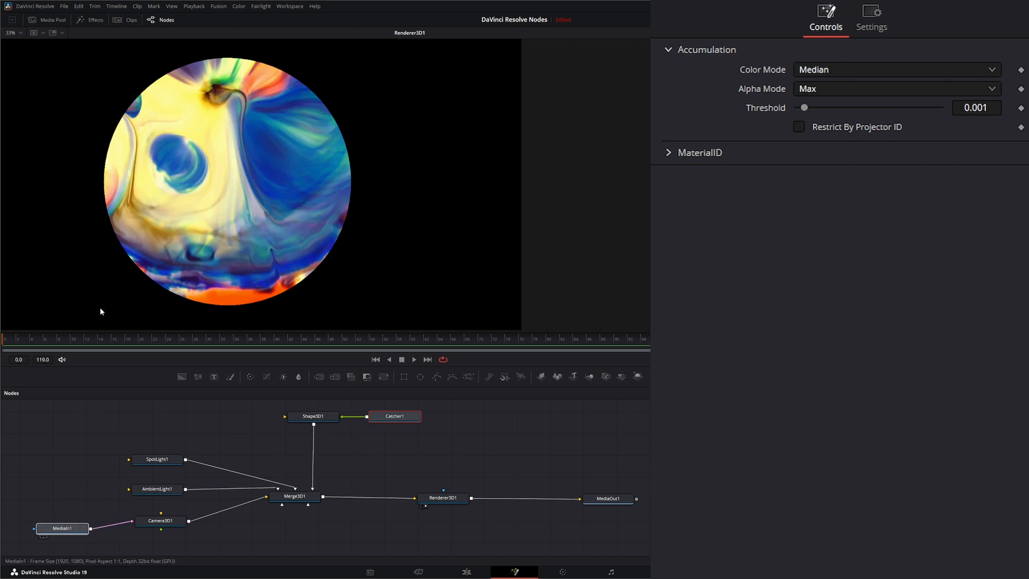
{"action": "key", "text": "1"}
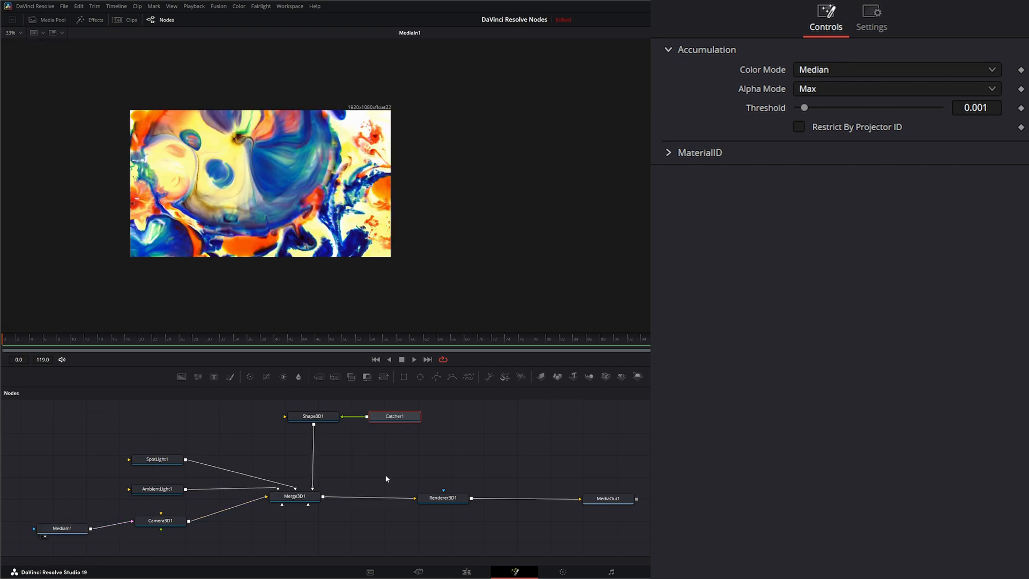
{"action": "left_click", "coordinate": [443, 497]}
{"action": "key", "text": "1"}
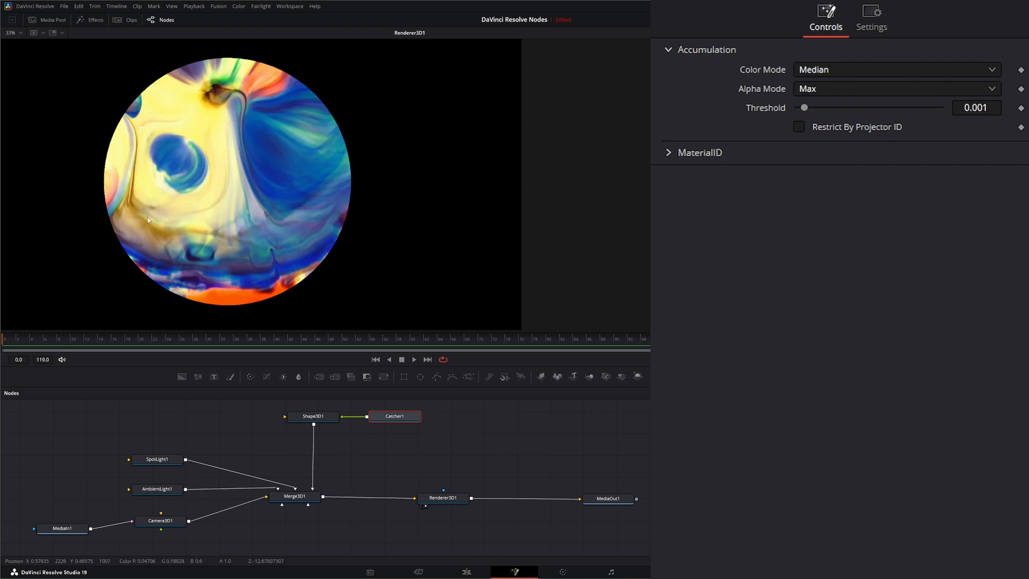
Step: Play back the textured sphere, rewind to frame 0, and check Shape3D1's material settings
{"action": "left_click", "coordinate": [413, 359]}
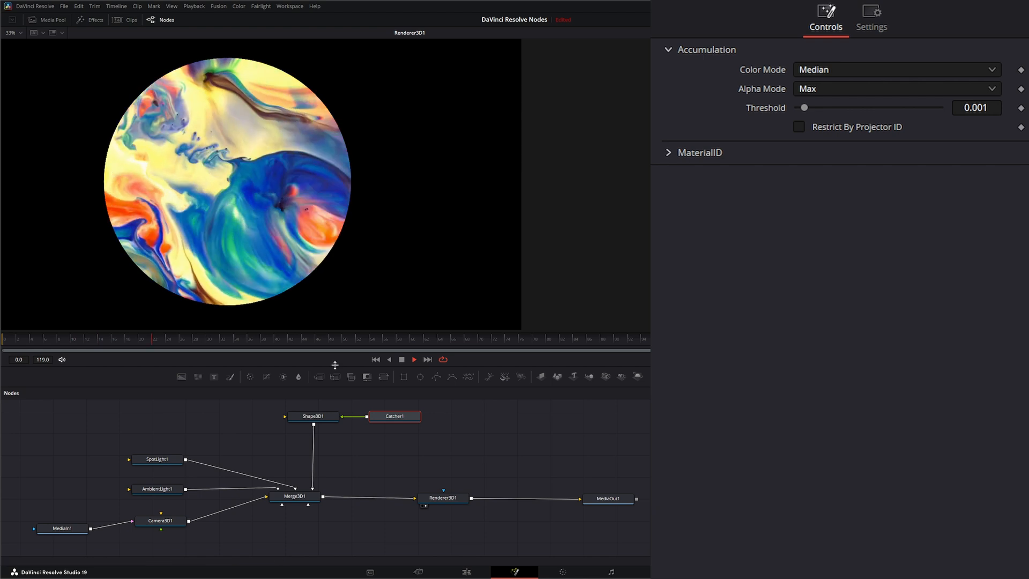
{"action": "left_click", "coordinate": [402, 359]}
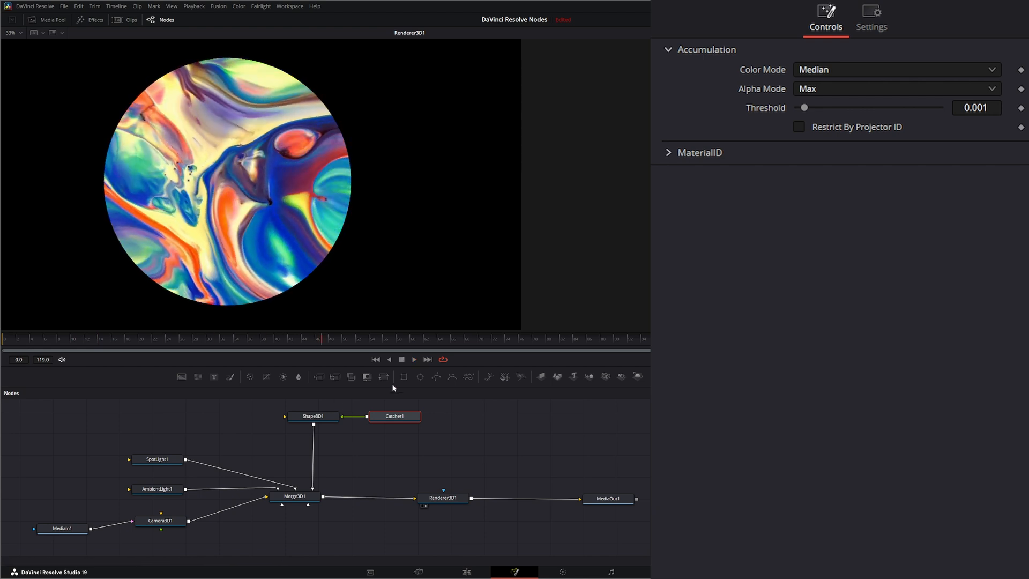
{"action": "left_click", "coordinate": [376, 359]}
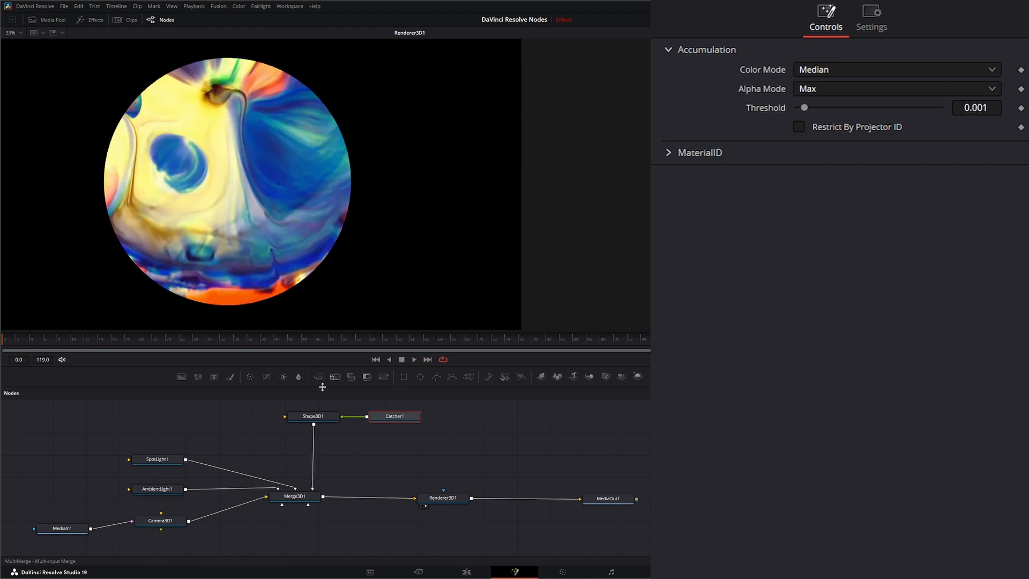
{"action": "left_click", "coordinate": [321, 418]}
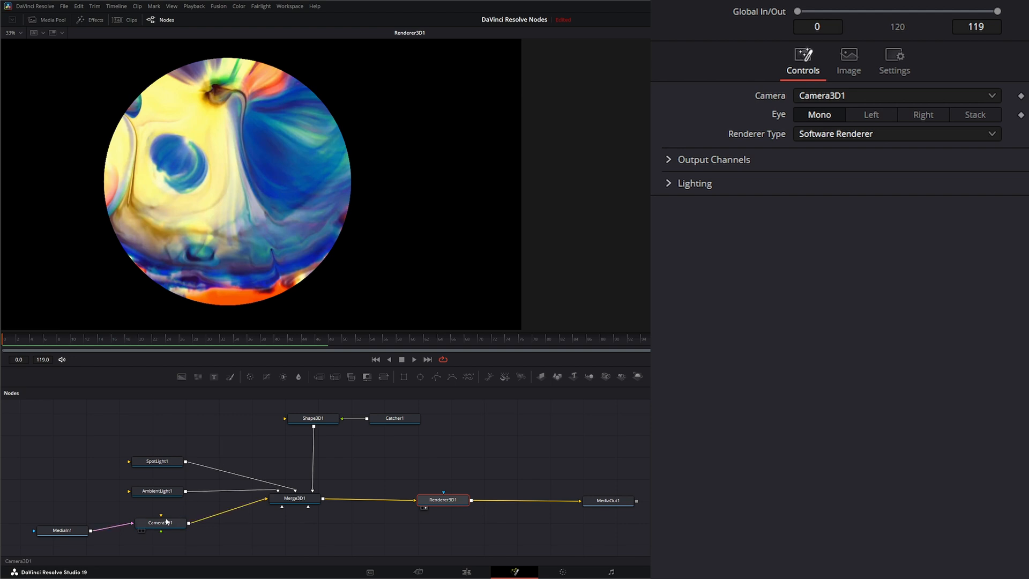
{"action": "left_click", "coordinate": [314, 421]}
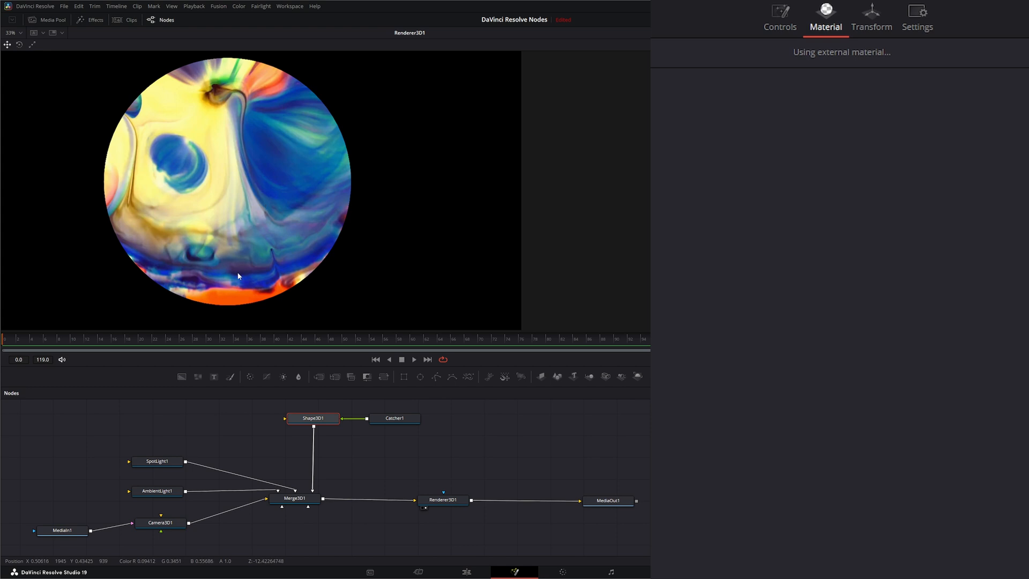
Step: Disconnect MediaIn1 from Camera3D1
{"action": "left_click_drag", "start_coordinate": [133, 530], "coordinate": [145, 543]}
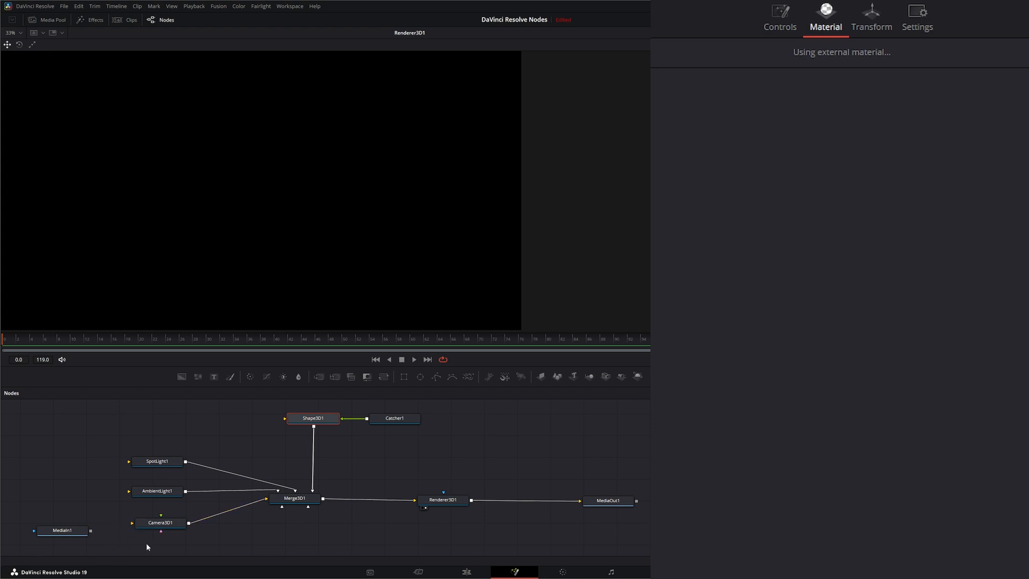
{"action": "left_click", "coordinate": [160, 522]}
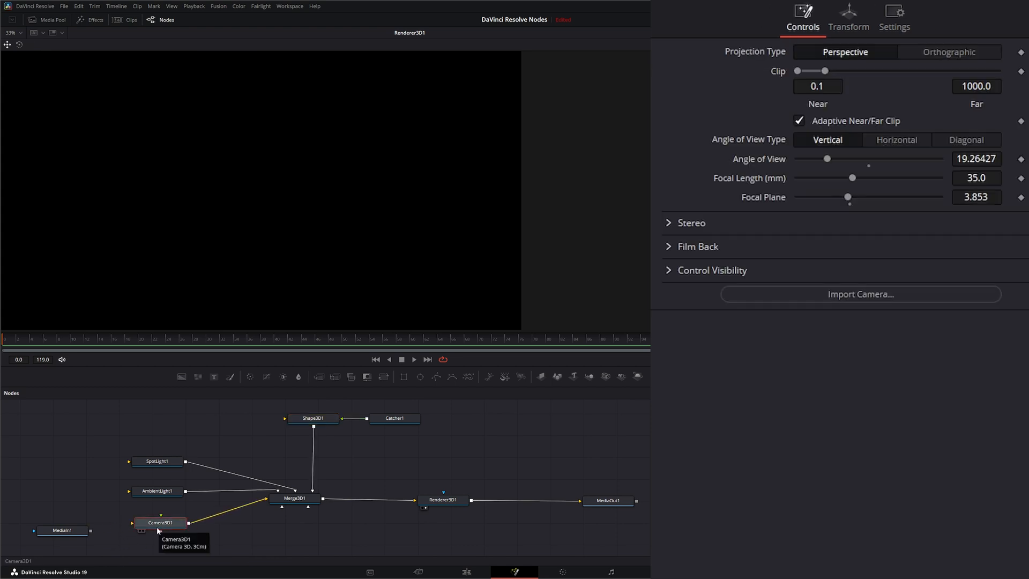
{"action": "left_click", "coordinate": [221, 451]}
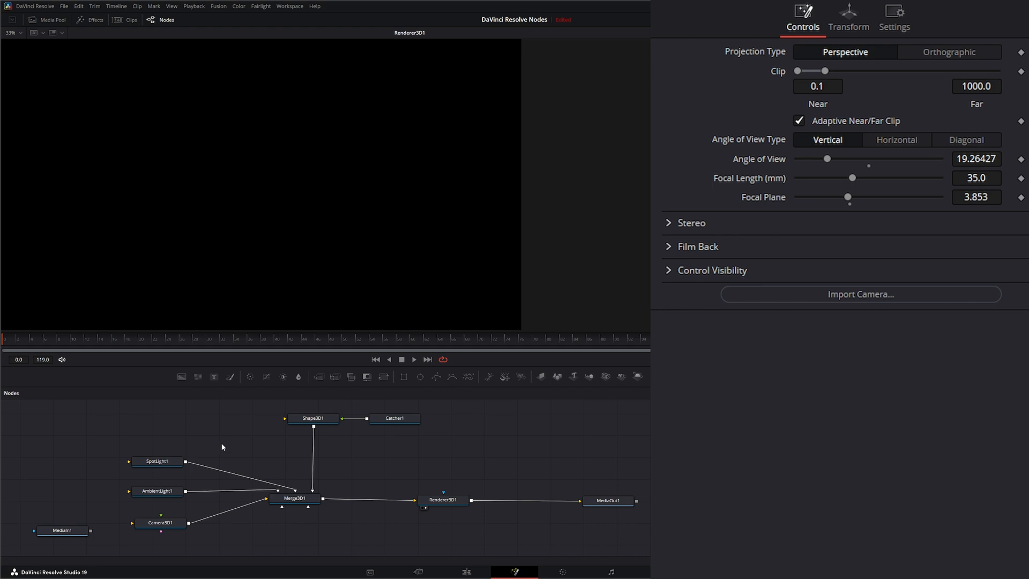
Step: Add a Projector 3D node and connect Projector3D1 into Merge3D1
{"action": "key", "text": "shift+space"}
{"action": "type", "text": "cat"}
{"action": "key", "text": "BackSpace"}
{"action": "key", "text": "BackSpace"}
{"action": "key", "text": "BackSpace"}
{"action": "type", "text": "proj"}
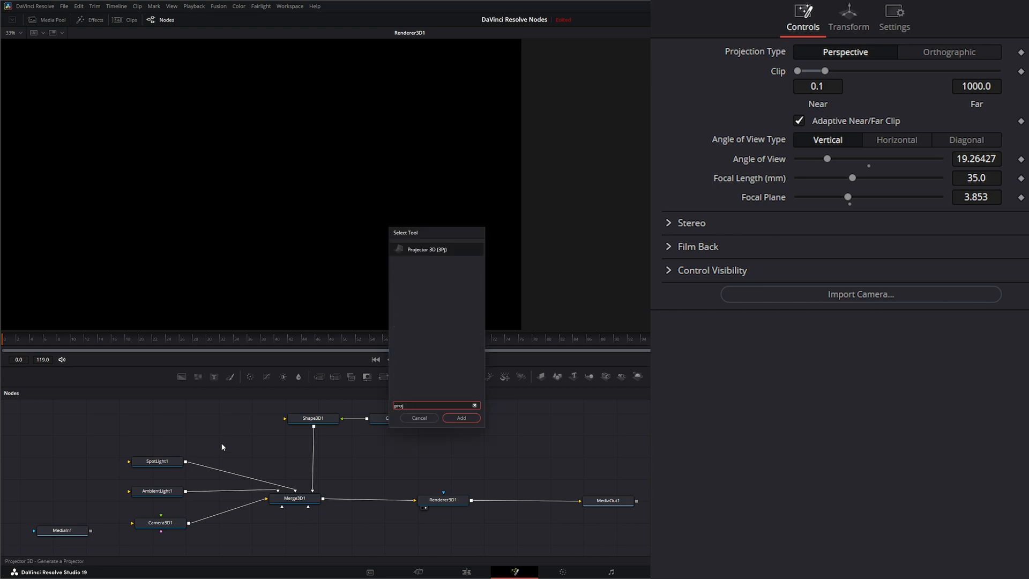
{"action": "key", "text": "Return"}
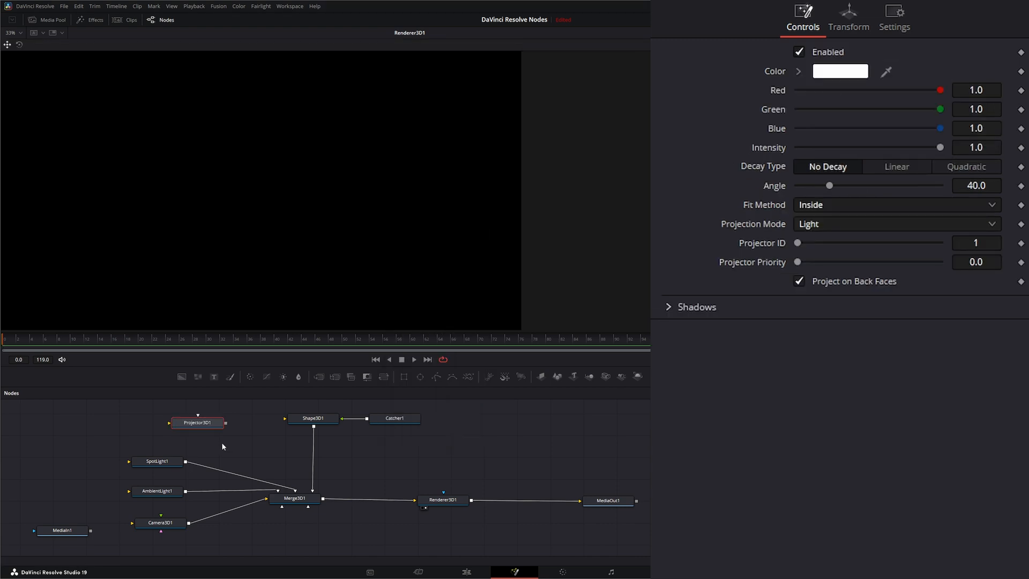
{"action": "left_click_drag", "start_coordinate": [182, 427], "coordinate": [298, 493]}
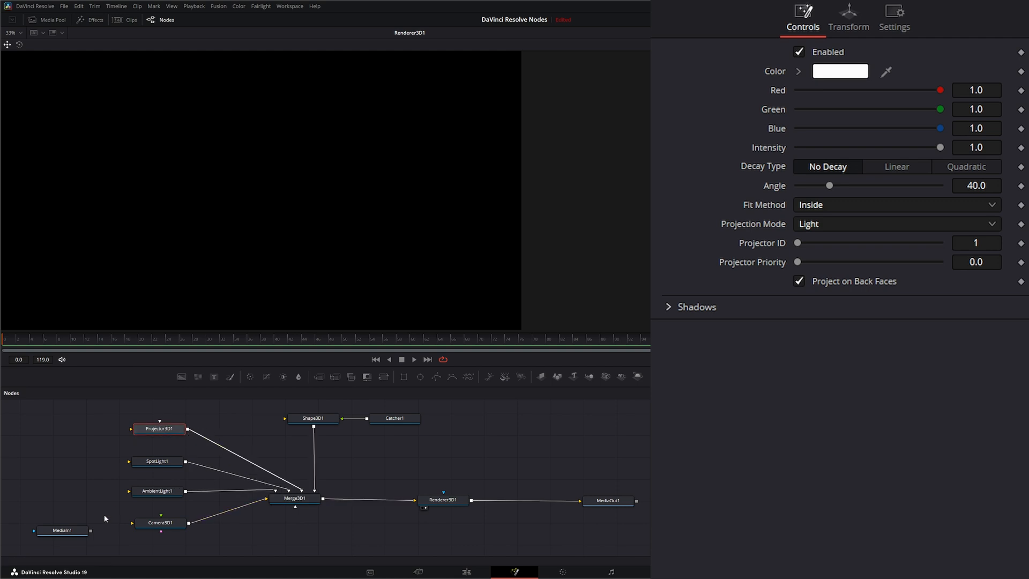
{"action": "left_click_drag", "start_coordinate": [72, 533], "coordinate": [157, 431]}
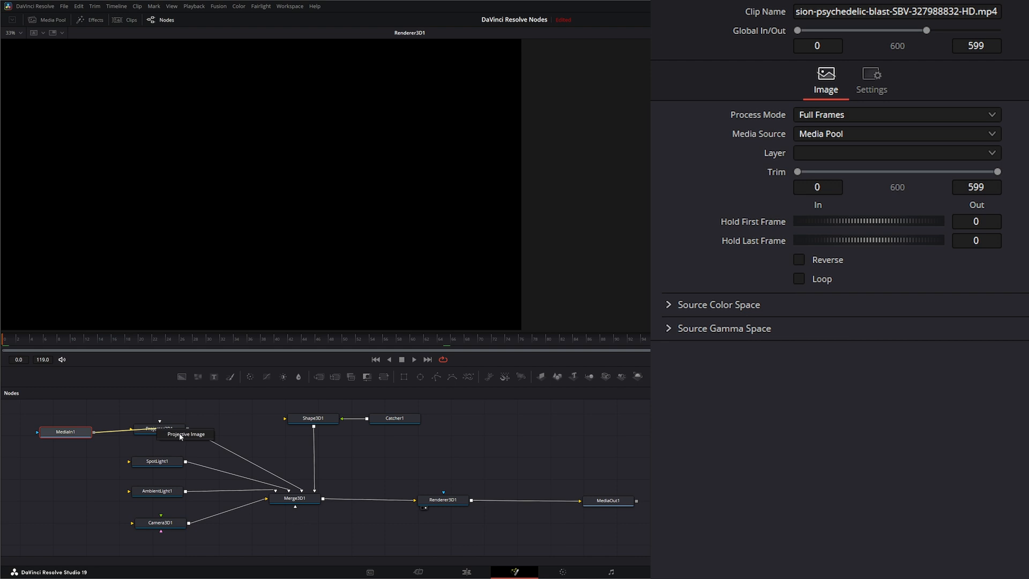
Step: Feed MediaIn1 into Projector3D1's projective image input
{"action": "left_click", "coordinate": [180, 434]}
{"action": "left_click_drag", "start_coordinate": [84, 432], "coordinate": [87, 430]}
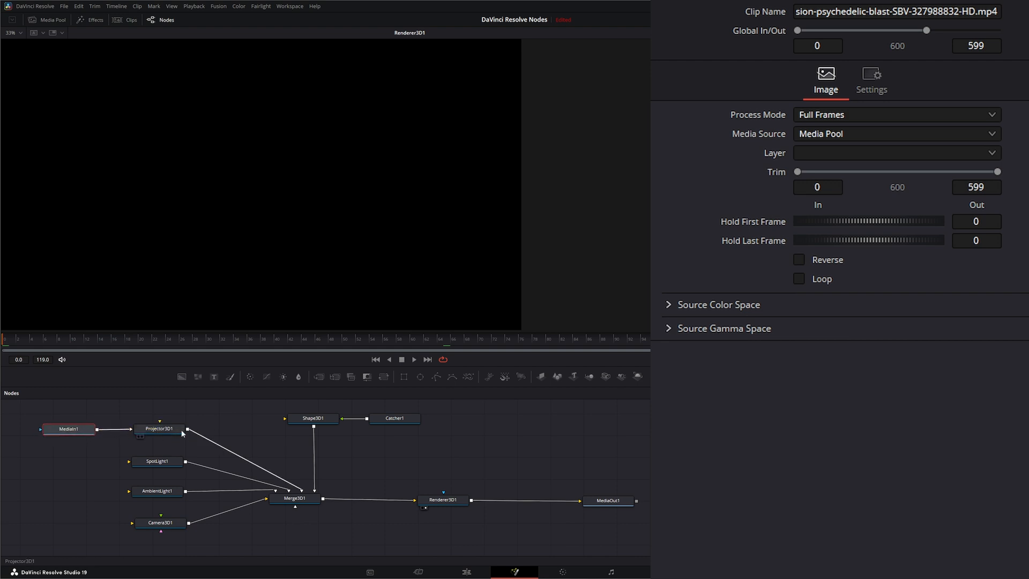
{"action": "left_click", "coordinate": [167, 430]}
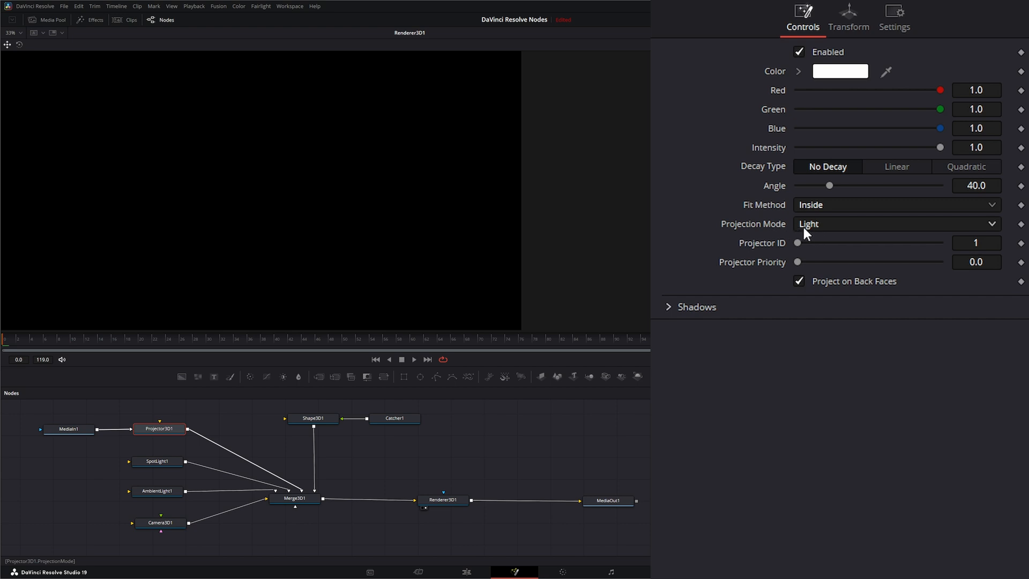
Step: Set Projector3D1 to Texture mode and move it so its image covers the sphere
{"action": "left_click", "coordinate": [825, 223]}
{"action": "left_click", "coordinate": [822, 276]}
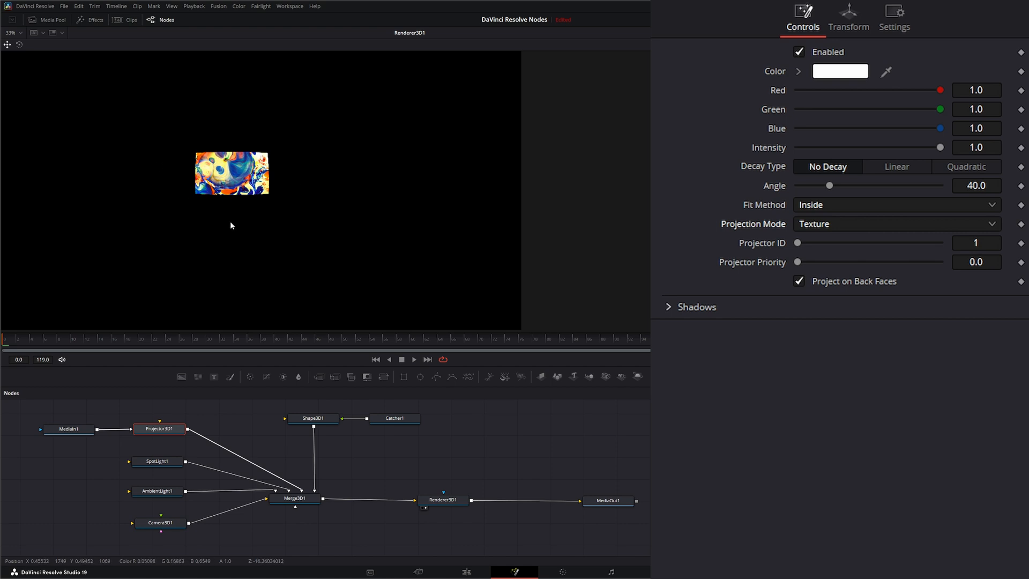
{"action": "key", "text": "1"}
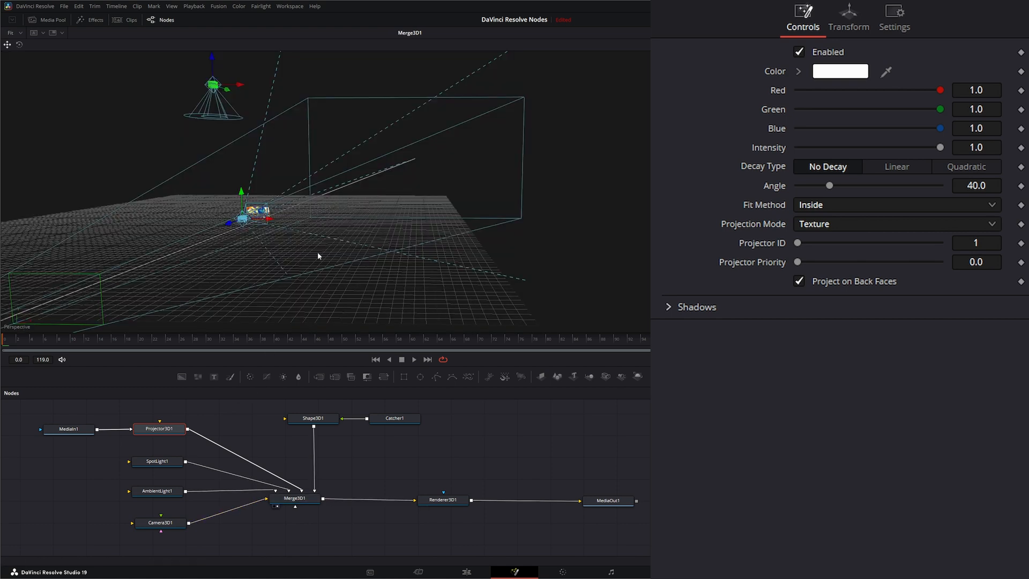
{"action": "left_click_drag", "start_coordinate": [235, 236], "coordinate": [88, 285]}
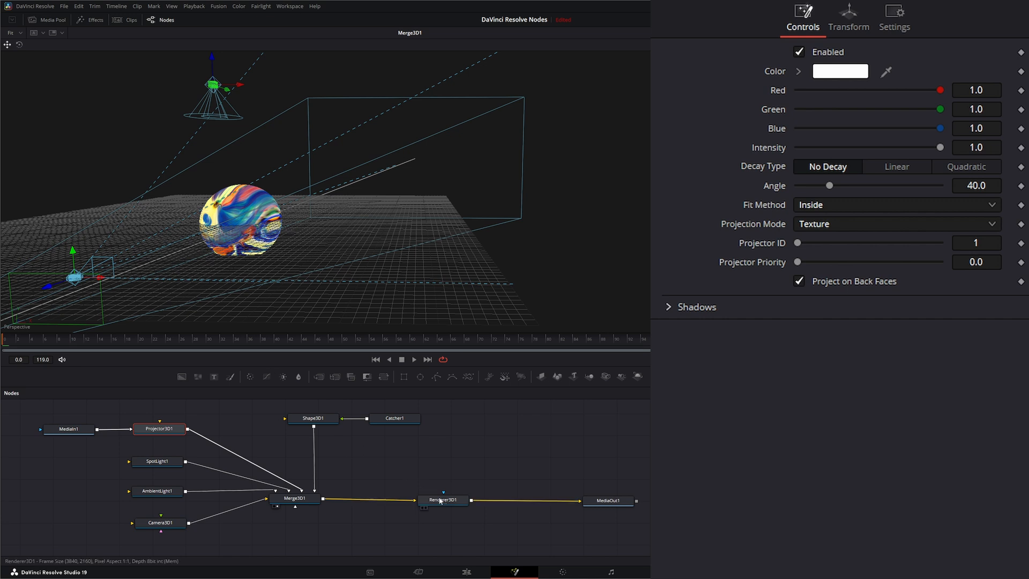
{"action": "left_click", "coordinate": [424, 507]}
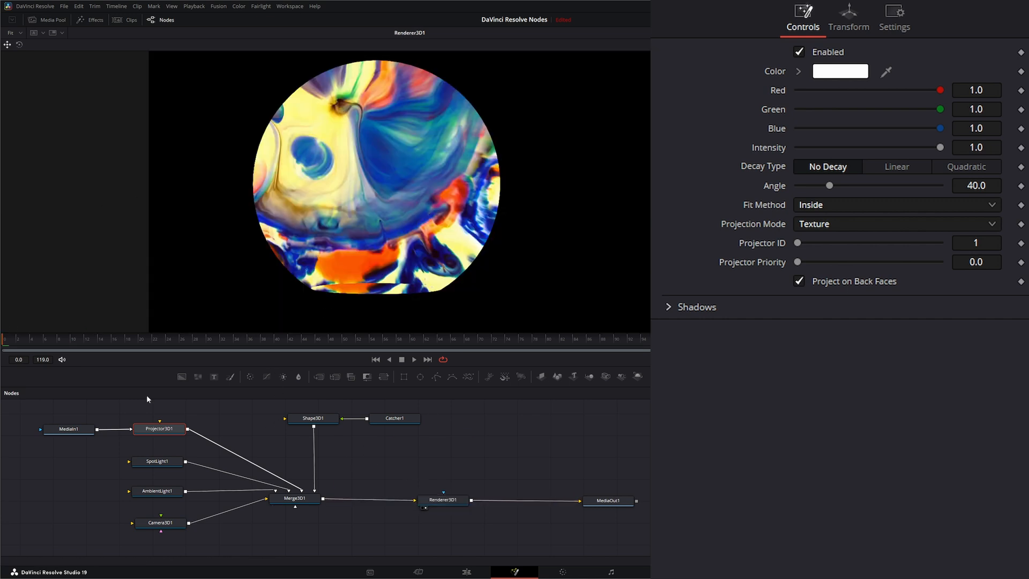
Step: Push Projector3D1 farther along Z and play back the projection
{"action": "left_click", "coordinate": [866, 21]}
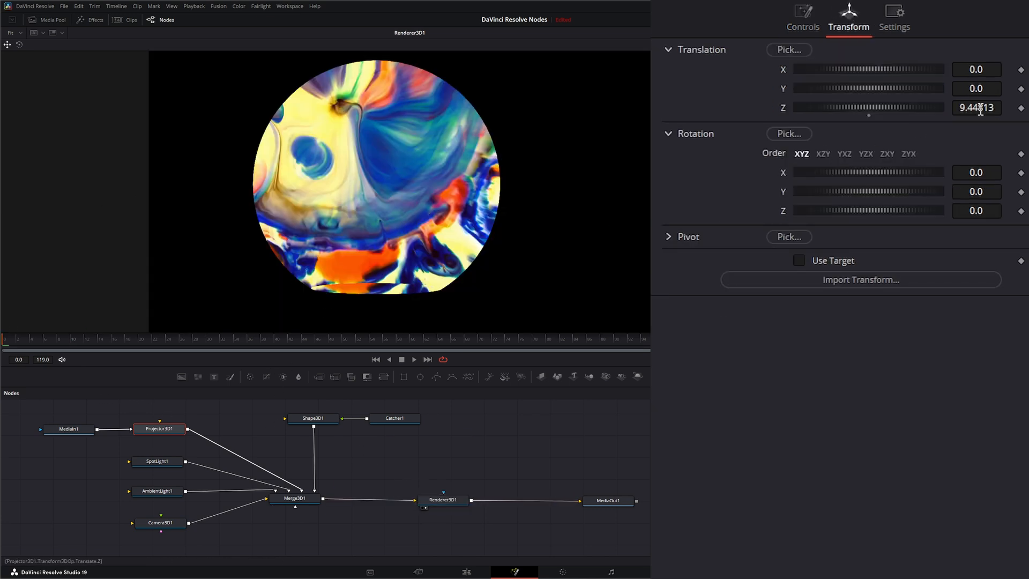
{"action": "left_click_drag", "start_coordinate": [981, 107], "coordinate": [995, 107]}
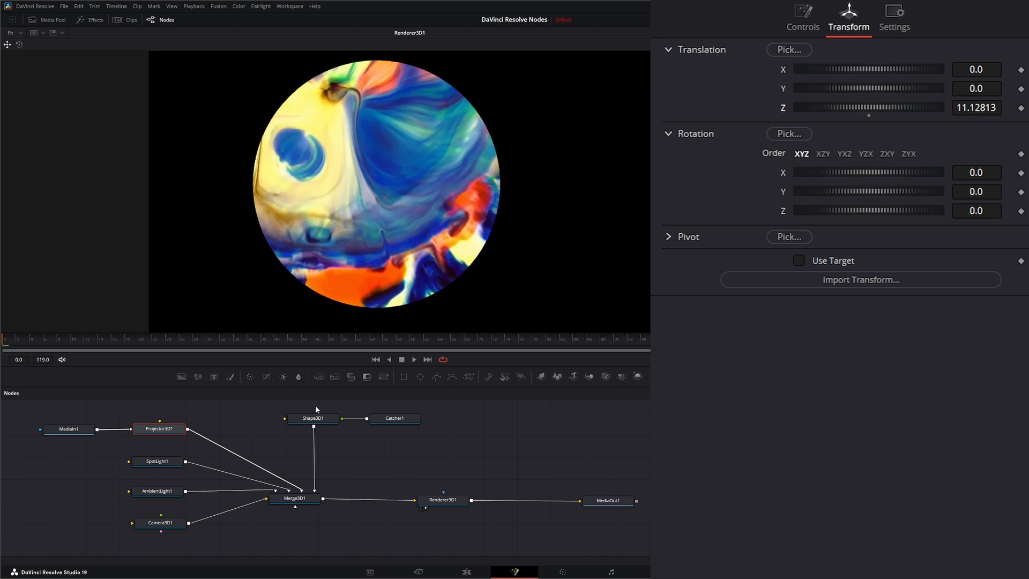
{"action": "left_click", "coordinate": [414, 359]}
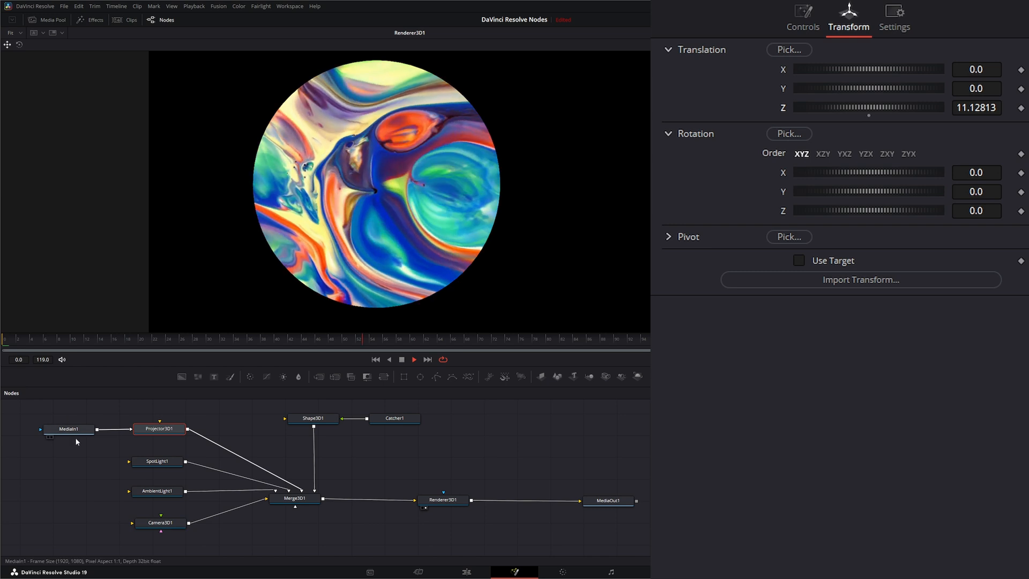
Step: Rewind to frame 0 and detach Catcher1 from Shape3D1's material input
{"action": "left_click", "coordinate": [317, 422]}
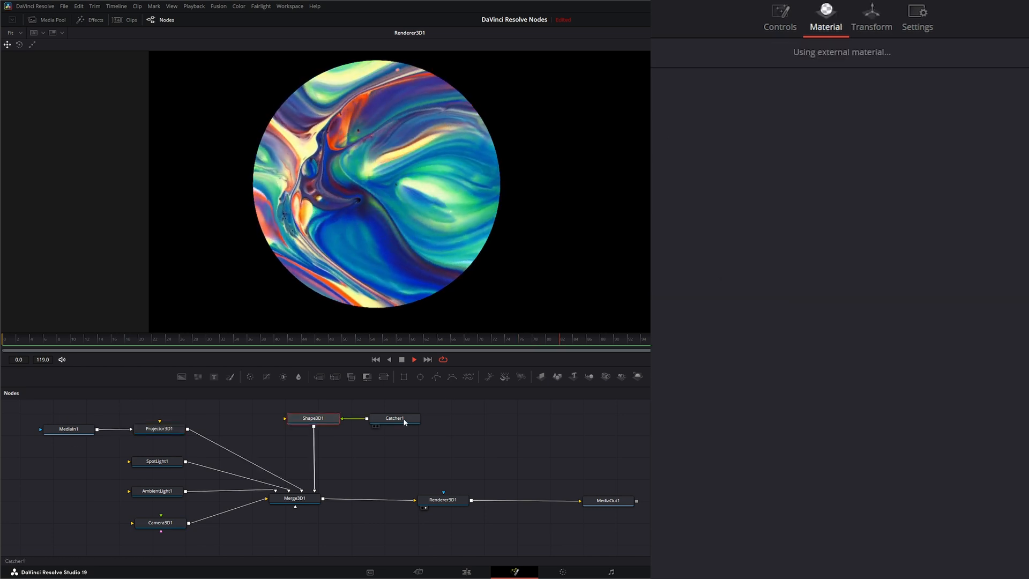
{"action": "left_click", "coordinate": [396, 419]}
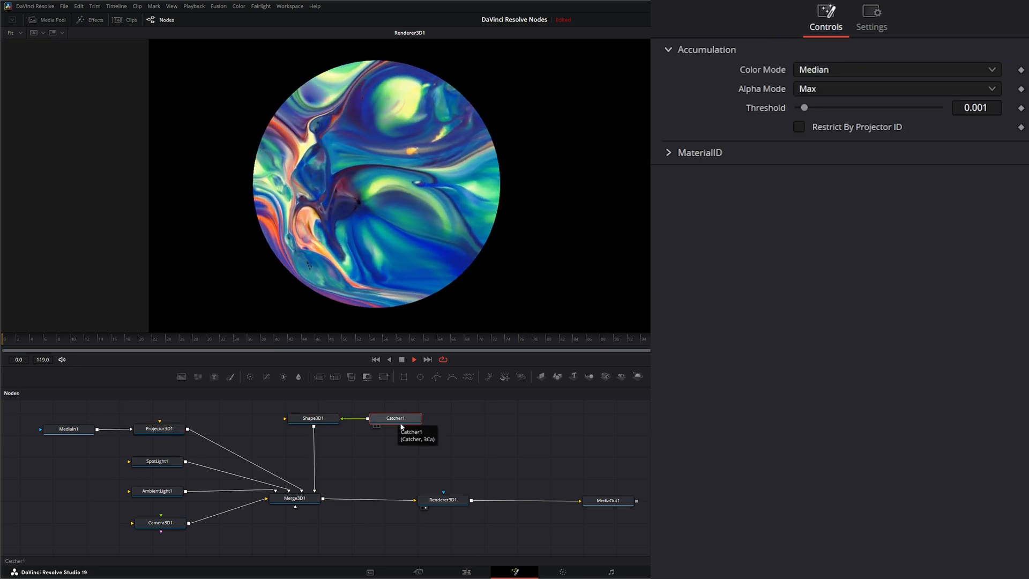
{"action": "left_click", "coordinate": [402, 360]}
{"action": "left_click", "coordinate": [375, 360]}
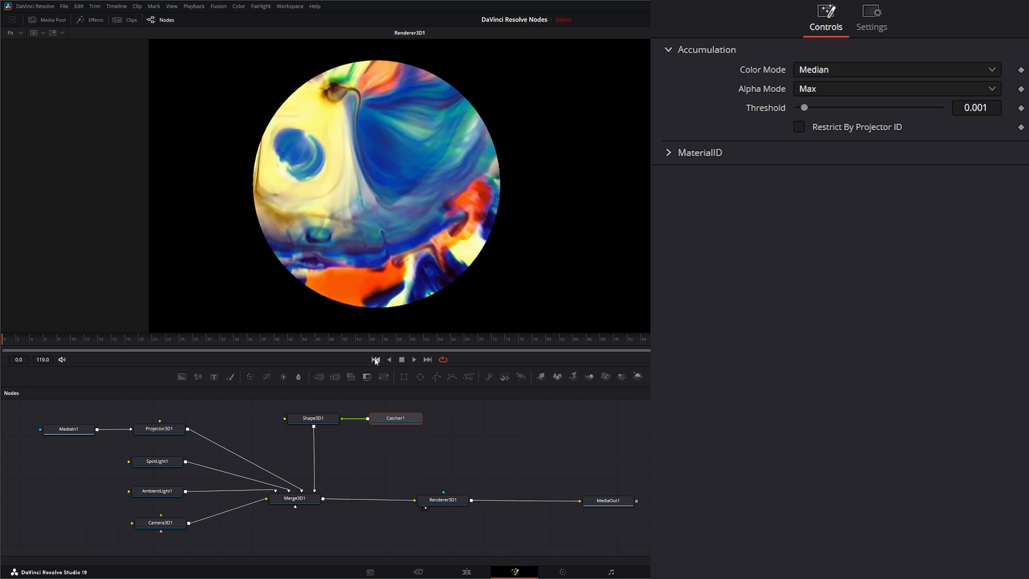
{"action": "left_click_drag", "start_coordinate": [397, 420], "coordinate": [433, 420]}
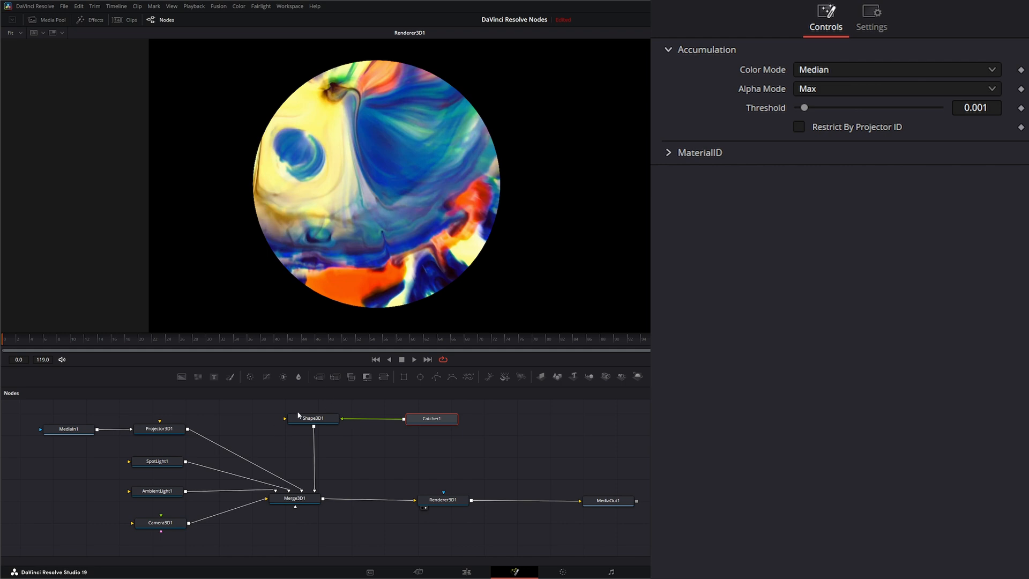
{"action": "left_click_drag", "start_coordinate": [344, 420], "coordinate": [369, 420]}
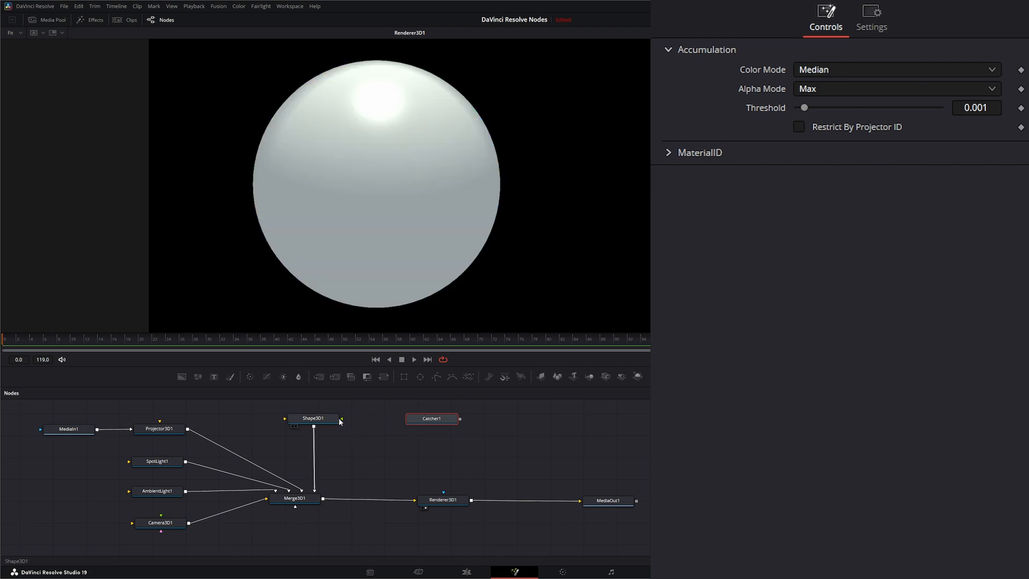
Step: Add a Blinn1 material beside Shape3D1, fed by Catcher1 and feeding the sphere
{"action": "left_click", "coordinate": [316, 420]}
{"action": "key", "text": "shift+space"}
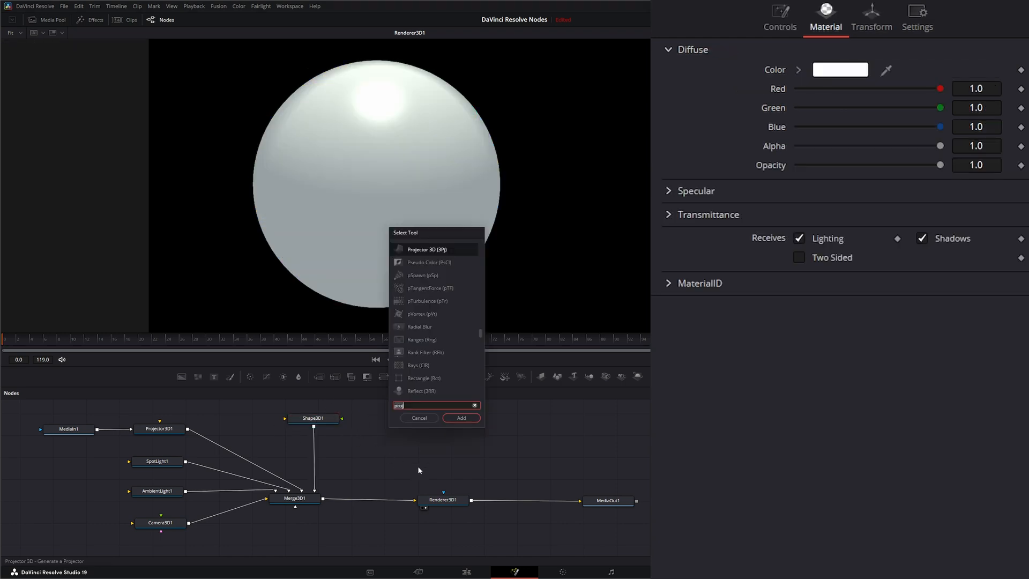
{"action": "type", "text": "projblin"}
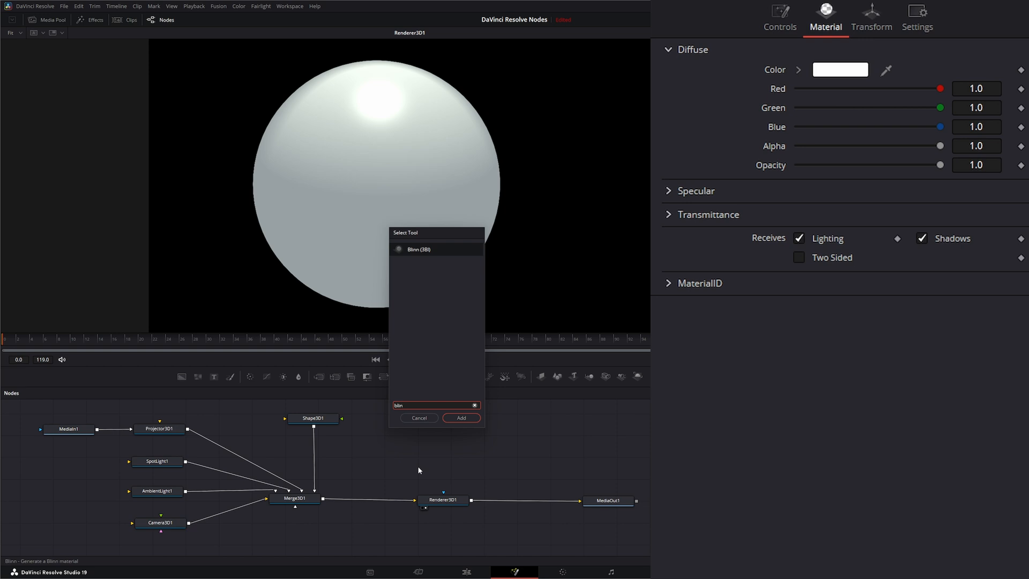
{"action": "key", "text": "Return"}
{"action": "left_click_drag", "start_coordinate": [432, 419], "coordinate": [471, 418]}
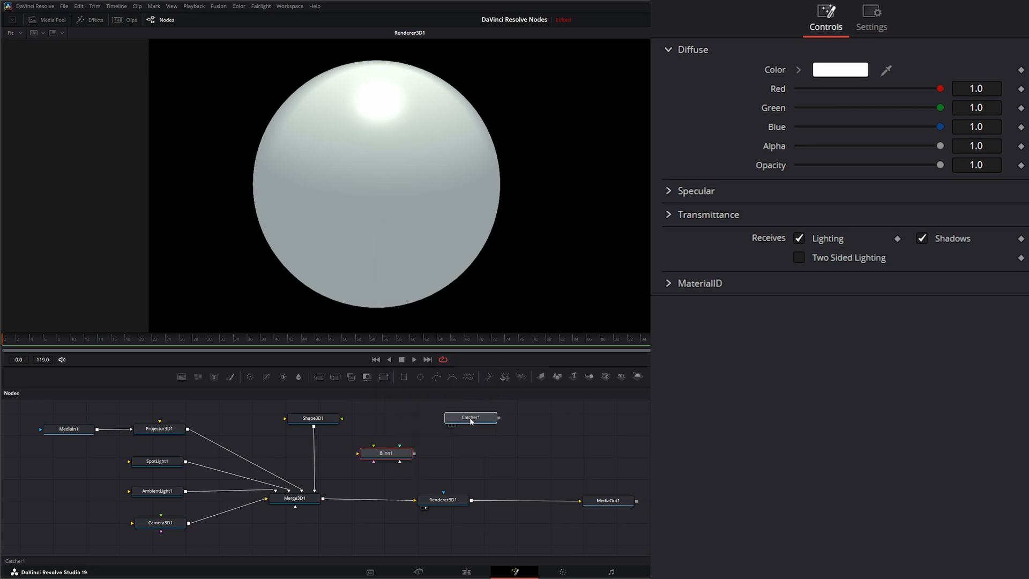
{"action": "left_click_drag", "start_coordinate": [397, 454], "coordinate": [395, 418]}
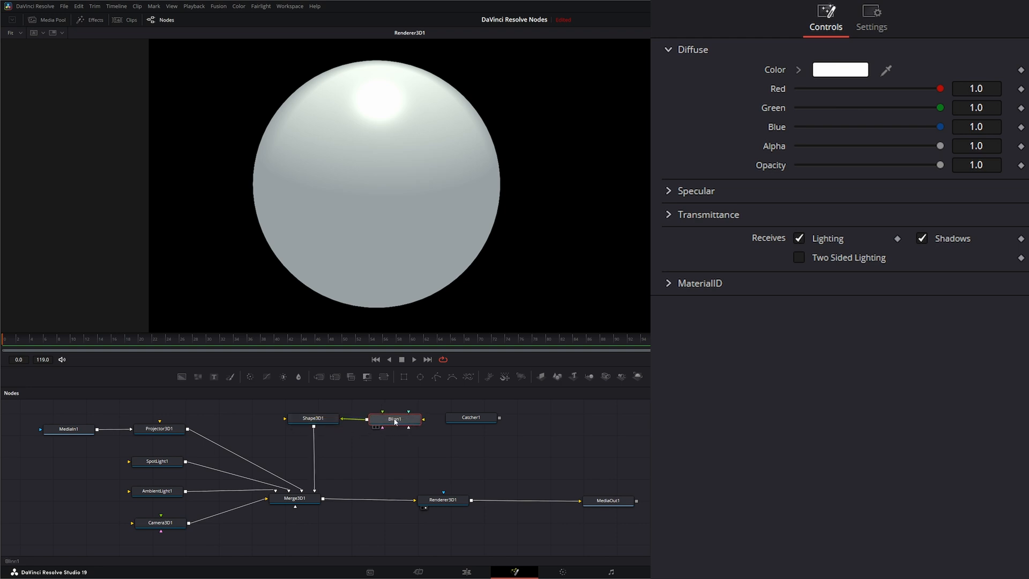
{"action": "left_click_drag", "start_coordinate": [498, 417], "coordinate": [398, 422]}
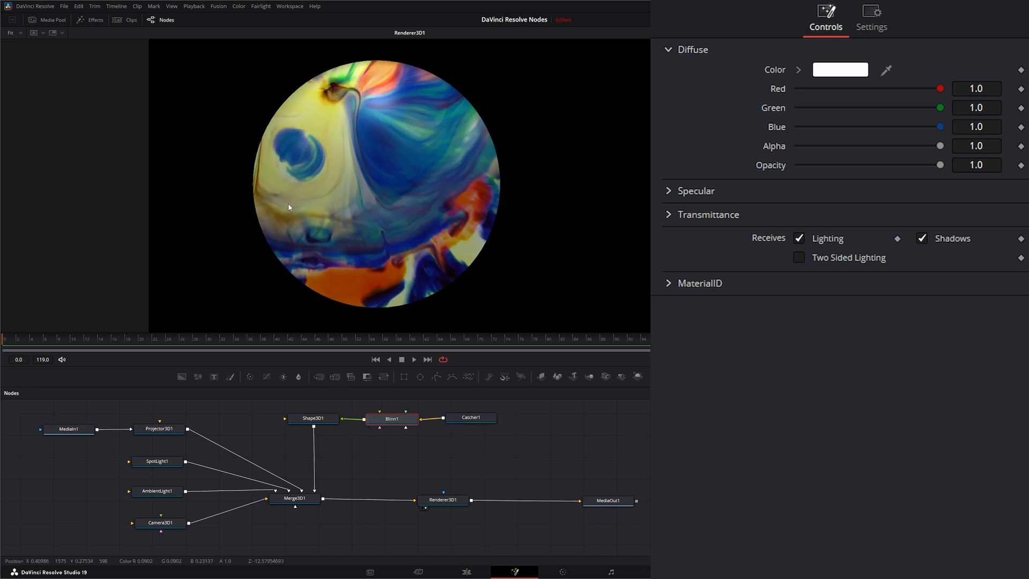
{"action": "left_click_drag", "start_coordinate": [472, 419], "coordinate": [473, 422]}
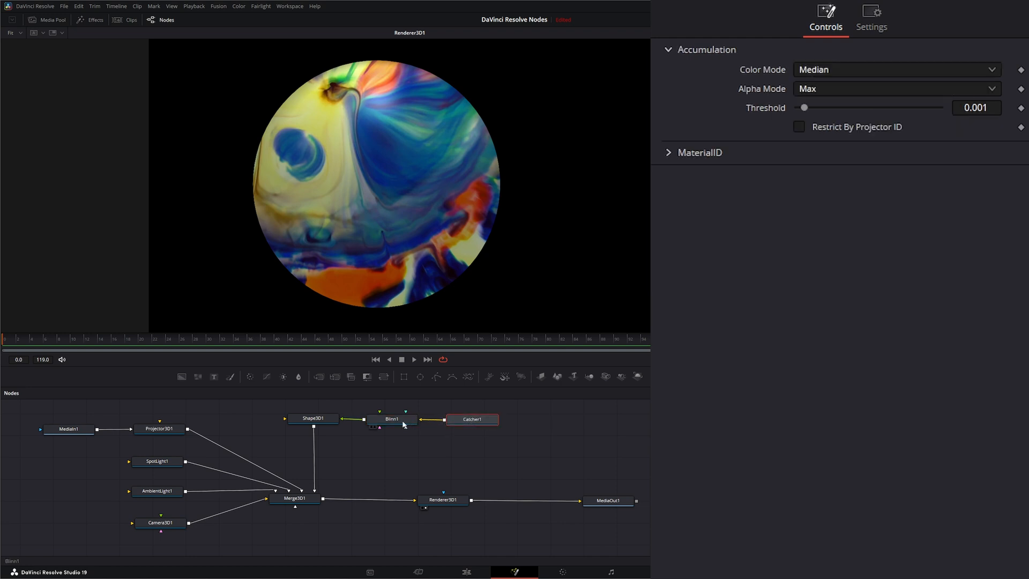
{"action": "left_click", "coordinate": [403, 421]}
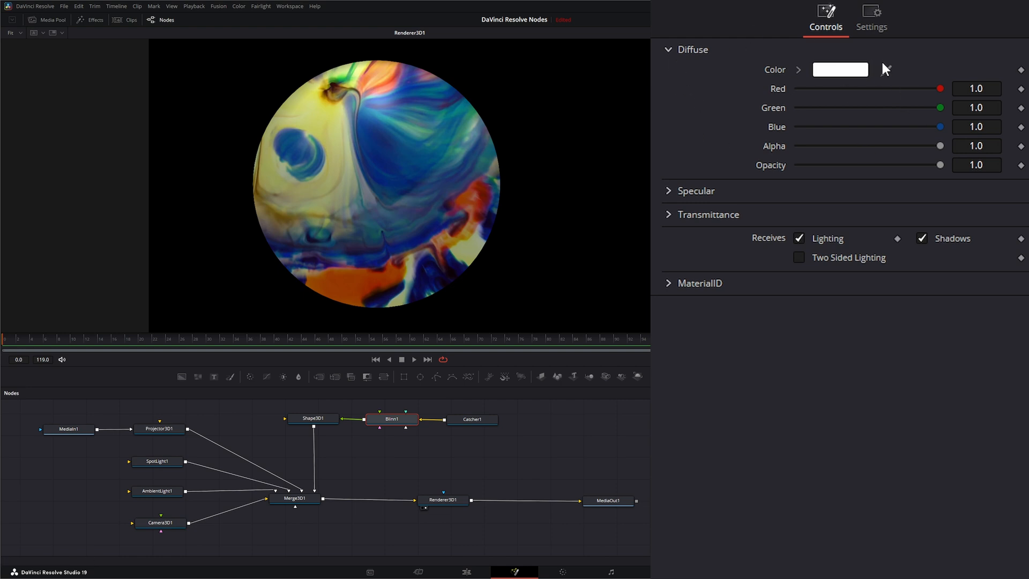
Step: Keep Blinn1's diffuse colour white in the colour picker
{"action": "left_click", "coordinate": [856, 75]}
{"action": "mouse_move", "coordinate": [553, 270]}
{"action": "left_mouse_down"}
{"action": "mouse_move", "coordinate": [535, 252]}
{"action": "mouse_move", "coordinate": [550, 278]}
{"action": "mouse_move", "coordinate": [557, 271]}
{"action": "left_mouse_up"}
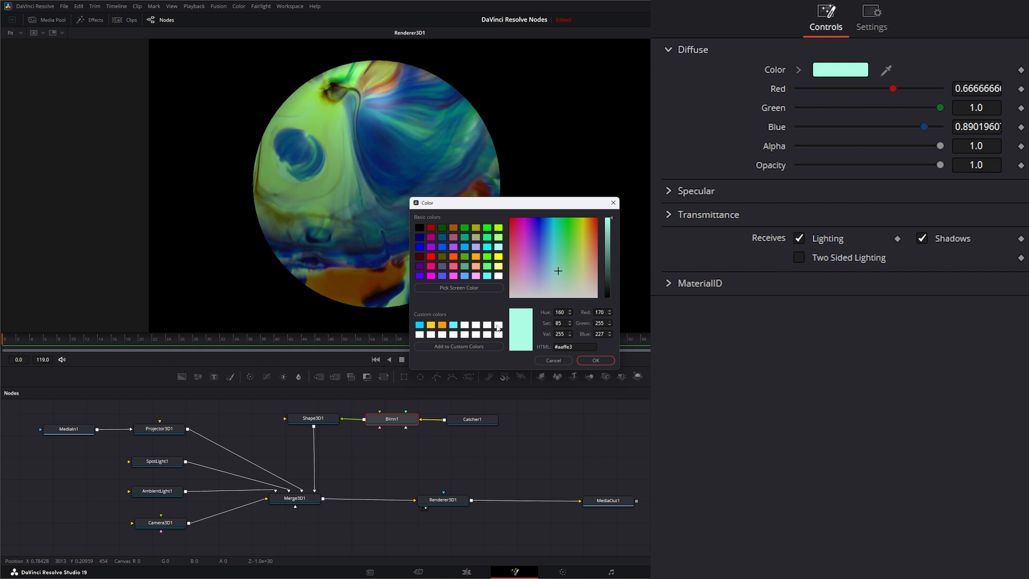
{"action": "left_click", "coordinate": [497, 327]}
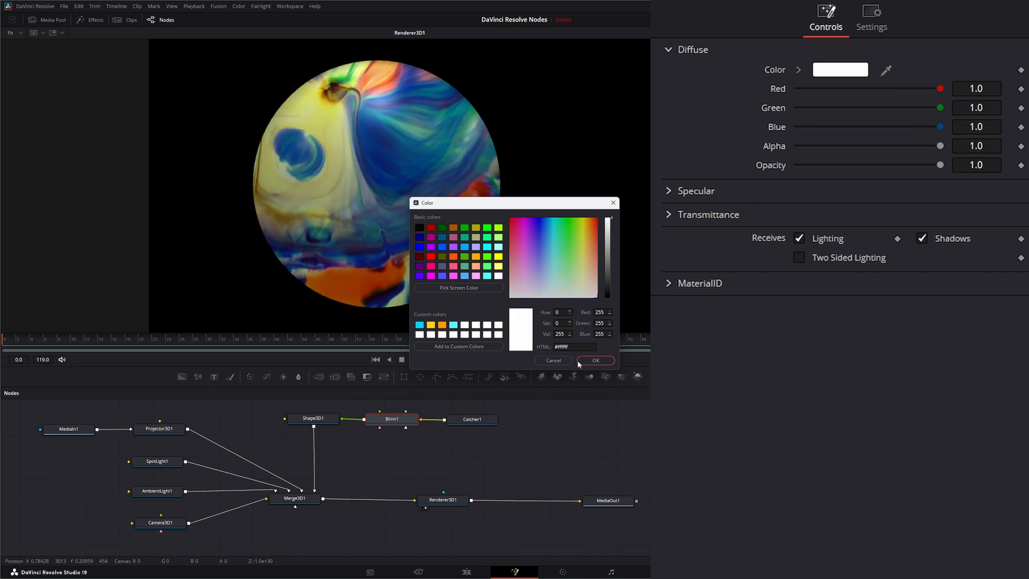
{"action": "left_click", "coordinate": [593, 360]}
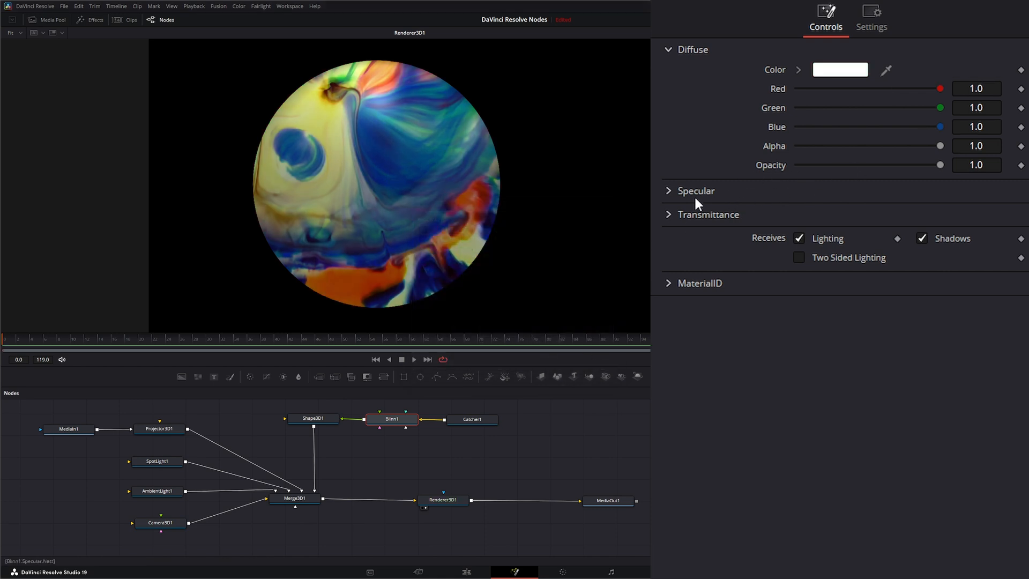
Step: Lower Blinn1's specular exponent from 50 to 2.3
{"action": "left_click", "coordinate": [669, 191]}
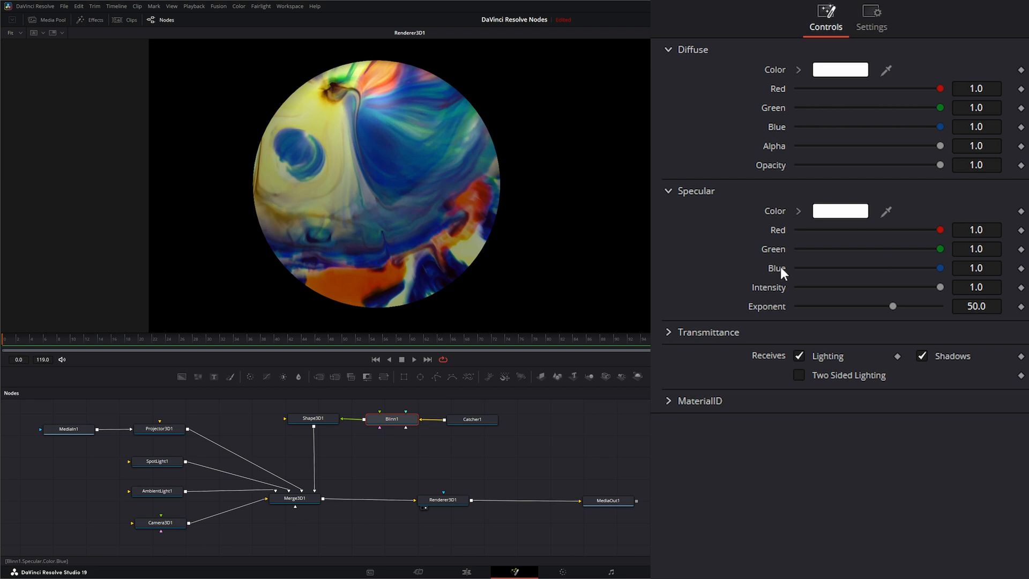
{"action": "left_click_drag", "start_coordinate": [930, 285], "coordinate": [955, 285]}
{"action": "left_click_drag", "start_coordinate": [892, 306], "coordinate": [800, 316]}
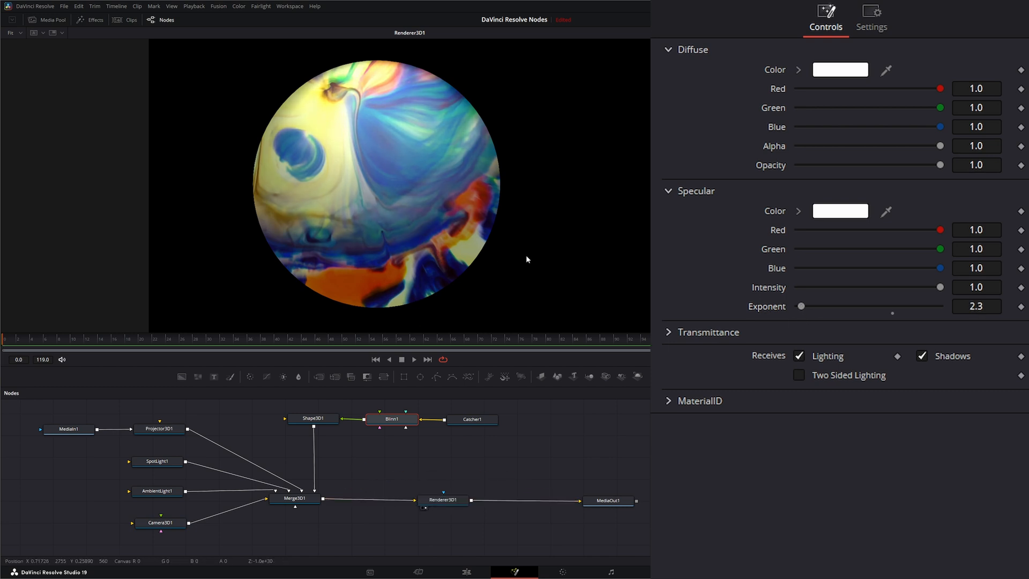
Step: Line Catcher1 up level with Blinn1 in the node flow
{"action": "left_click", "coordinate": [440, 501]}
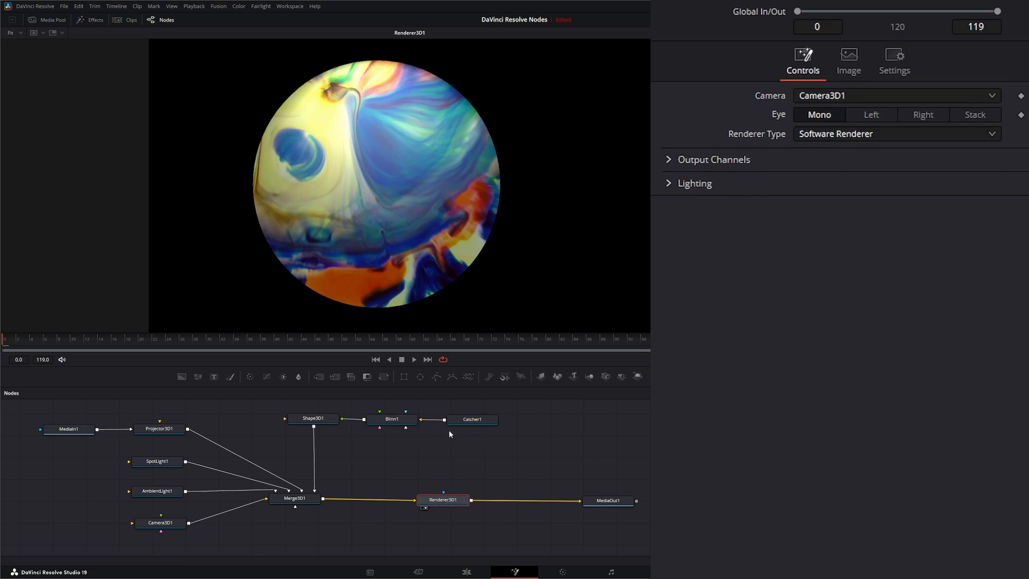
{"action": "left_click_drag", "start_coordinate": [437, 406], "coordinate": [517, 450]}
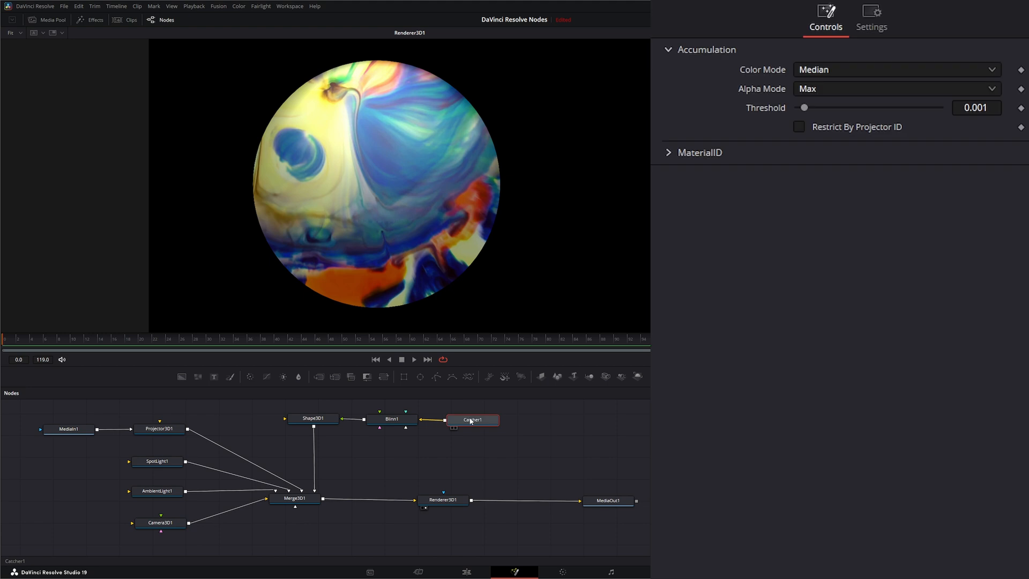
{"action": "left_click_drag", "start_coordinate": [474, 421], "coordinate": [484, 422]}
{"action": "left_click_drag", "start_coordinate": [479, 421], "coordinate": [478, 420]}
{"action": "left_click", "coordinate": [443, 500]}
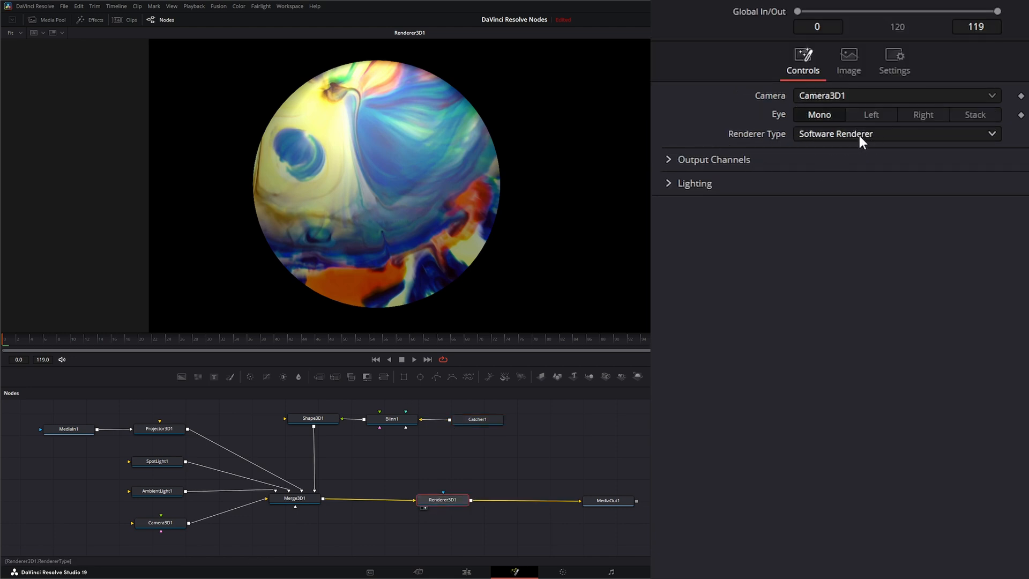
{"action": "left_click", "coordinate": [478, 420]}
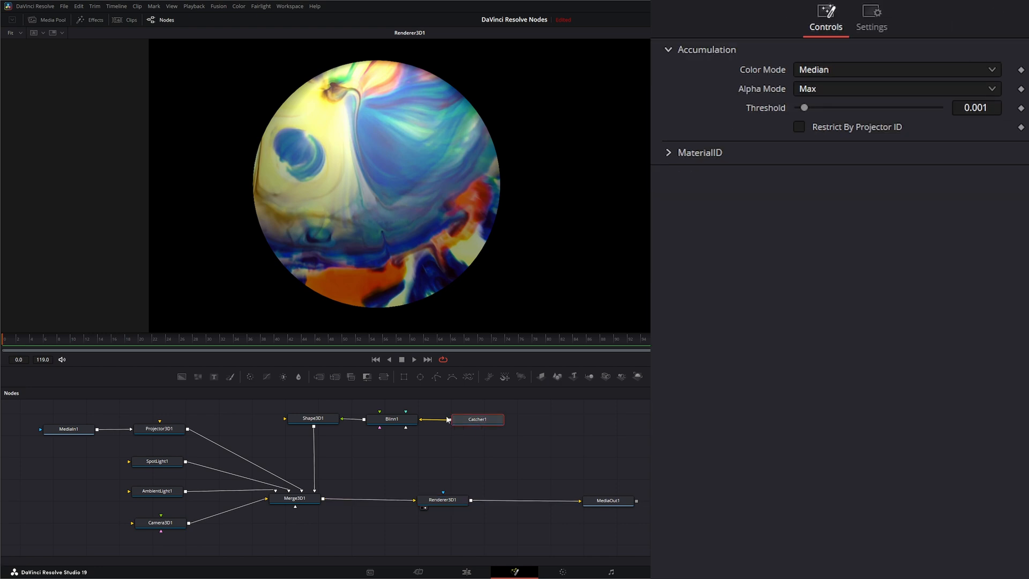
{"action": "left_click_drag", "start_coordinate": [488, 419], "coordinate": [486, 419]}
{"action": "left_click_drag", "start_coordinate": [474, 424], "coordinate": [476, 424]}
Step: Raise Catcher1's Material ID from 2 to 5 and shift the node right
{"action": "left_click", "coordinate": [669, 154]}
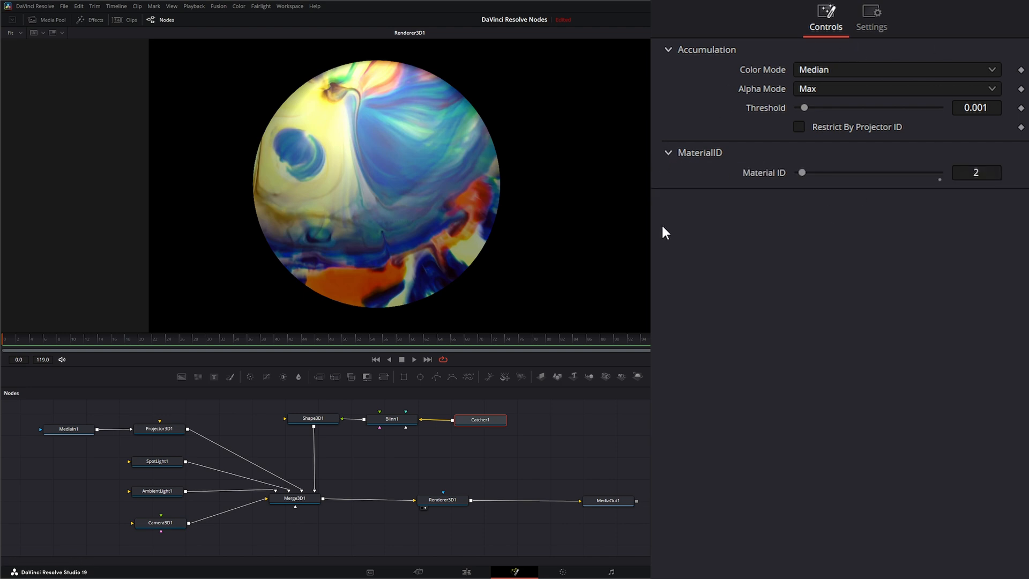
{"action": "left_click_drag", "start_coordinate": [792, 173], "coordinate": [861, 173]}
{"action": "left_click", "coordinate": [393, 420]}
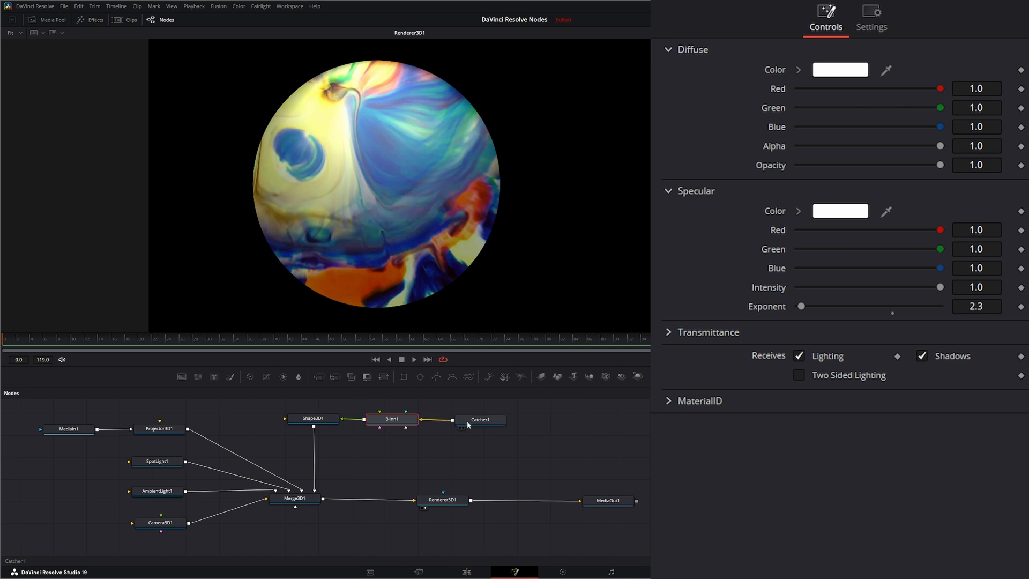
{"action": "left_click_drag", "start_coordinate": [467, 420], "coordinate": [485, 423]}
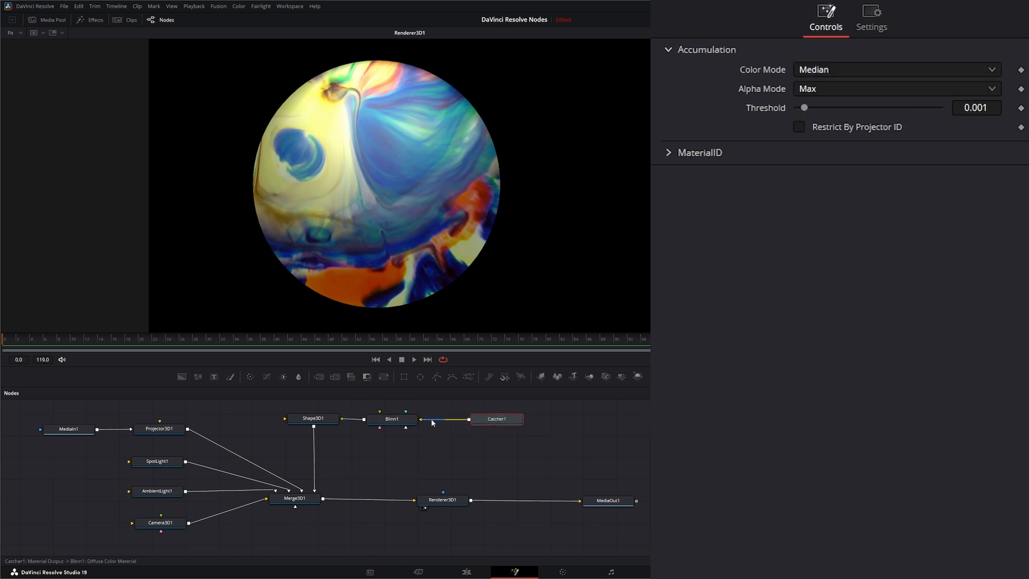
Step: Route Catcher1 into Blinn1's Specular Color Material input
{"action": "right_click", "coordinate": [407, 423]}
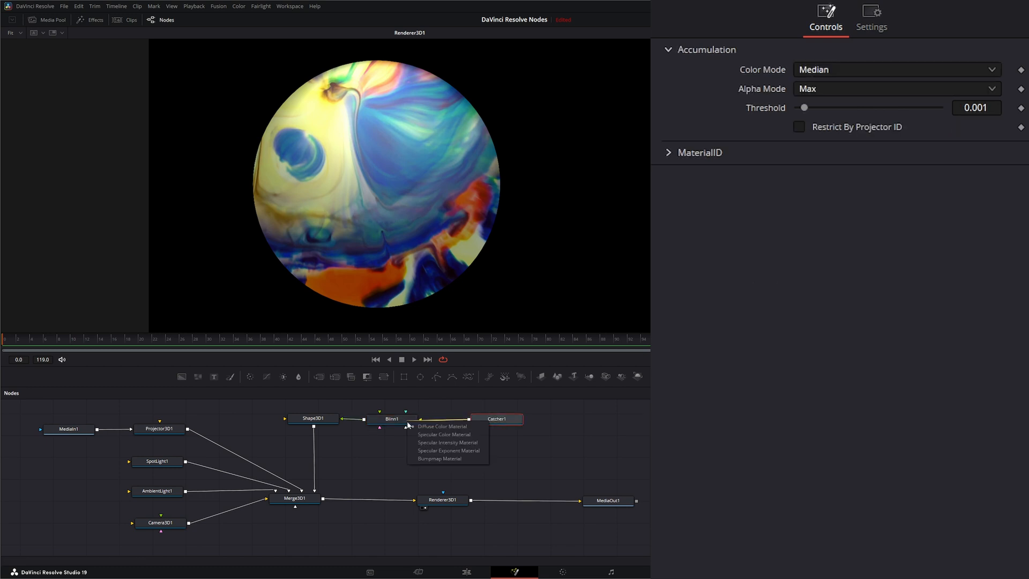
{"action": "left_click", "coordinate": [454, 436]}
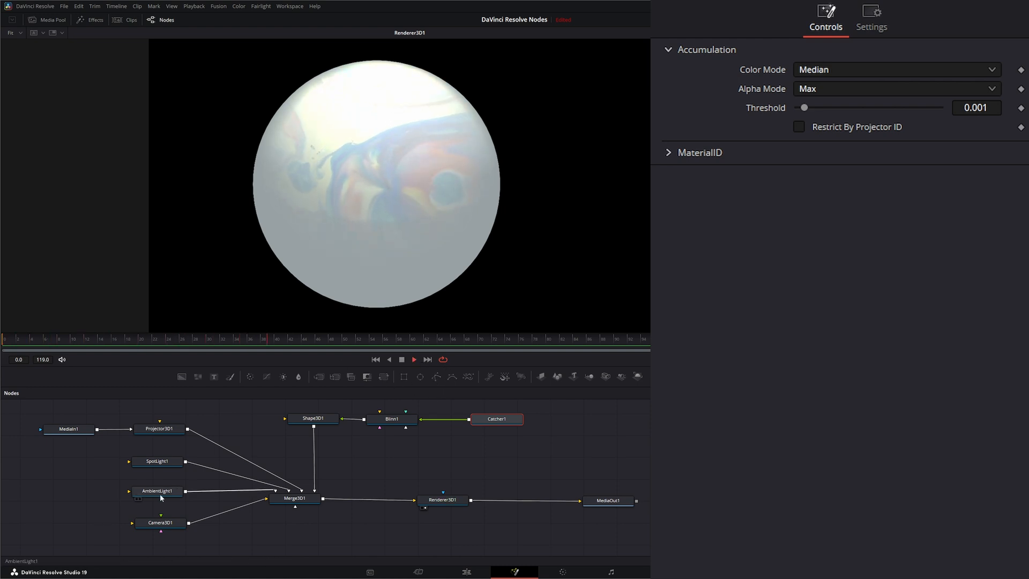
Step: Try sliding SpotLight1 along X, undo the change, and return to the first frame
{"action": "left_click", "coordinate": [164, 462]}
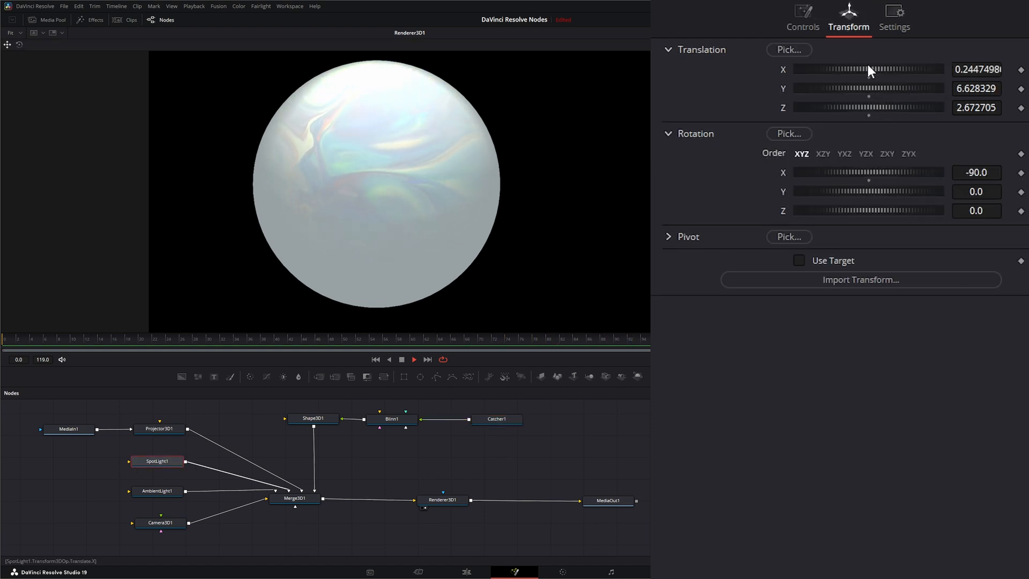
{"action": "mouse_move", "coordinate": [867, 66]}
{"action": "left_mouse_down"}
{"action": "mouse_move", "coordinate": [961, 69]}
{"action": "mouse_move", "coordinate": [853, 65]}
{"action": "left_mouse_up"}
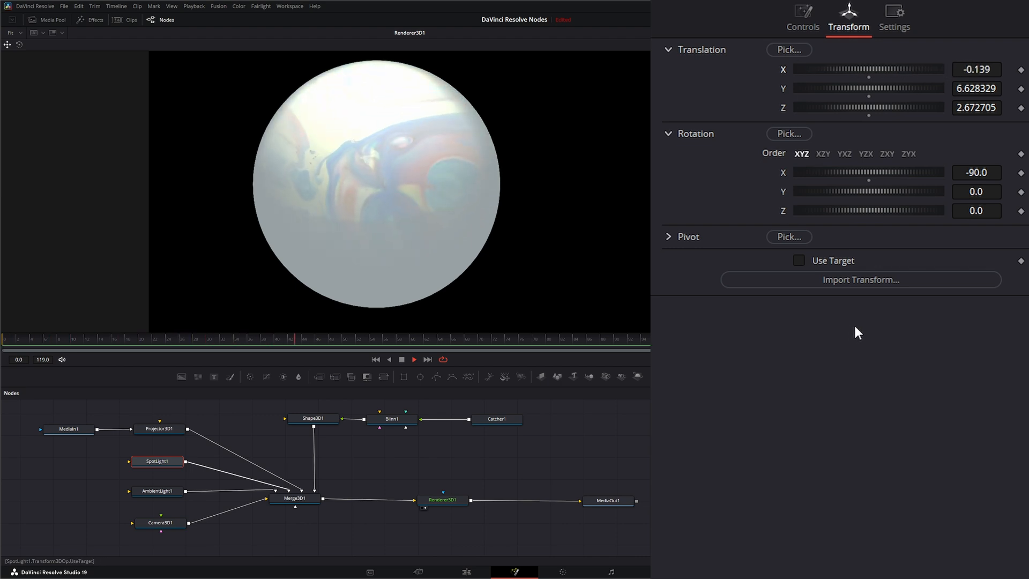
{"action": "key", "text": "ctrl+z"}
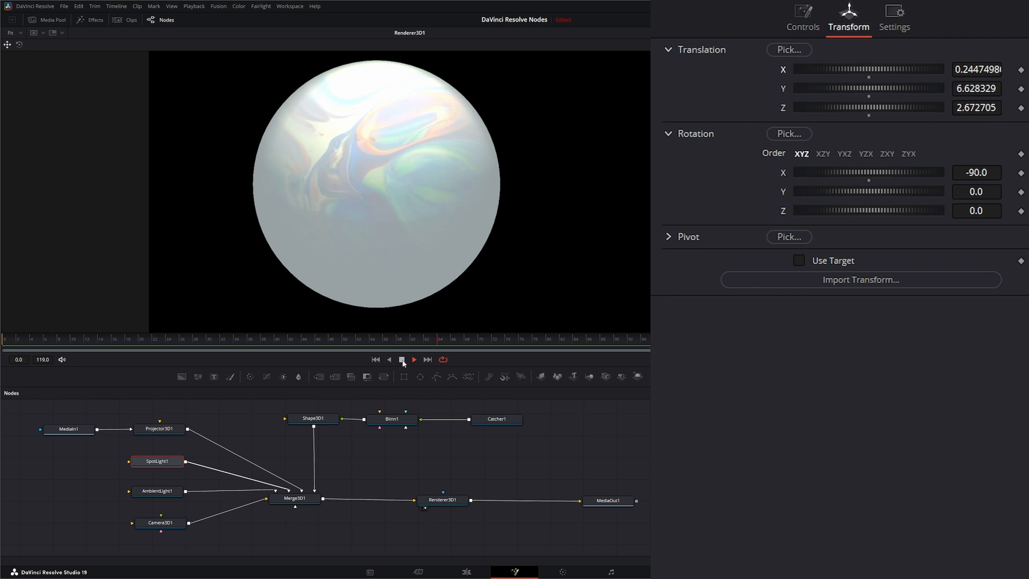
{"action": "left_click", "coordinate": [375, 360]}
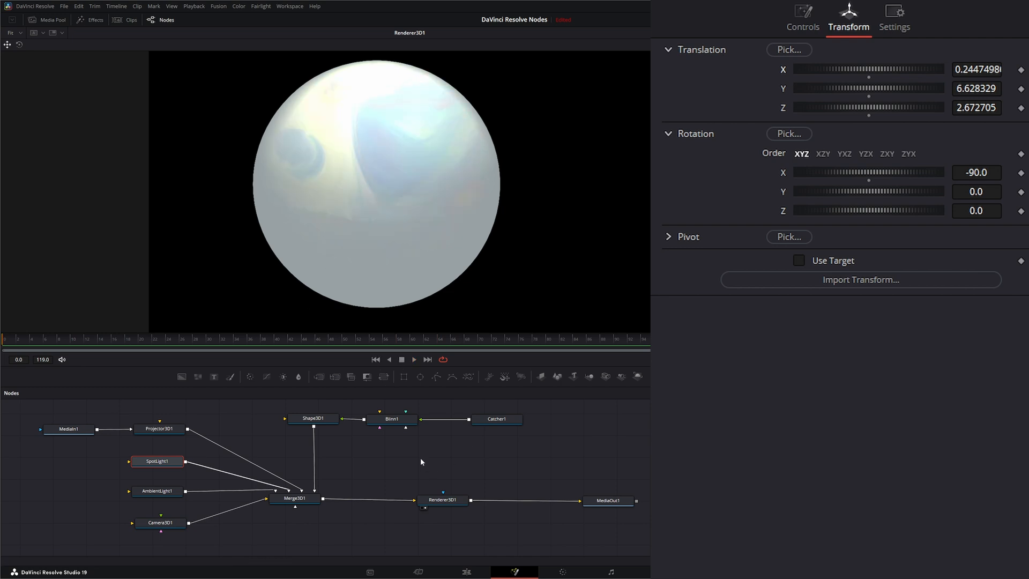
Step: Set Blinn1's diffuse colour to pale cyan (R 0.8039, G 0.9922, B 1.0), then select MediaIn1 and Projector3D1
{"action": "left_click", "coordinate": [391, 419]}
{"action": "left_click", "coordinate": [851, 74]}
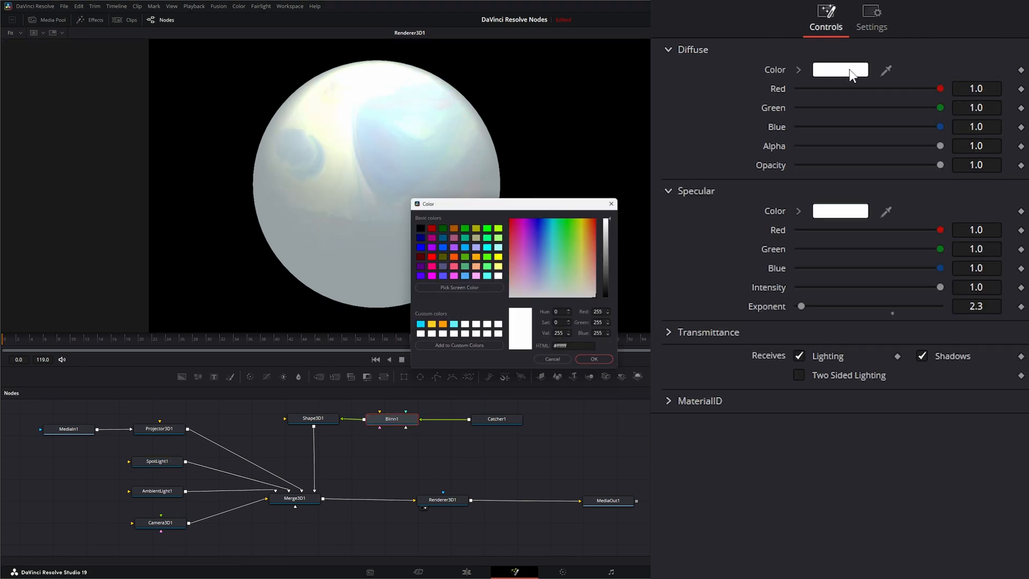
{"action": "left_click", "coordinate": [555, 277]}
{"action": "left_click_drag", "start_coordinate": [556, 279], "coordinate": [554, 284]}
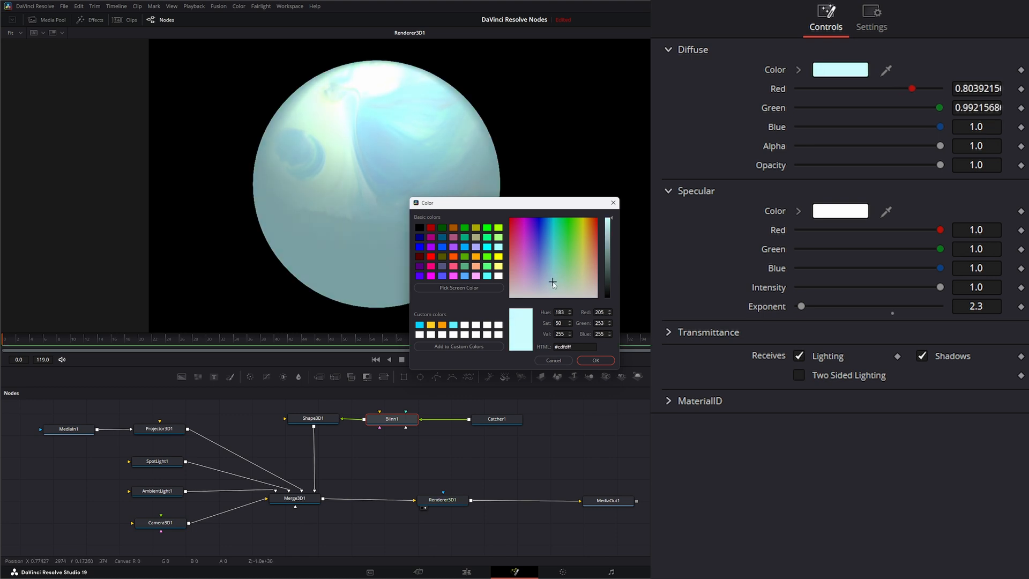
{"action": "left_click", "coordinate": [596, 359]}
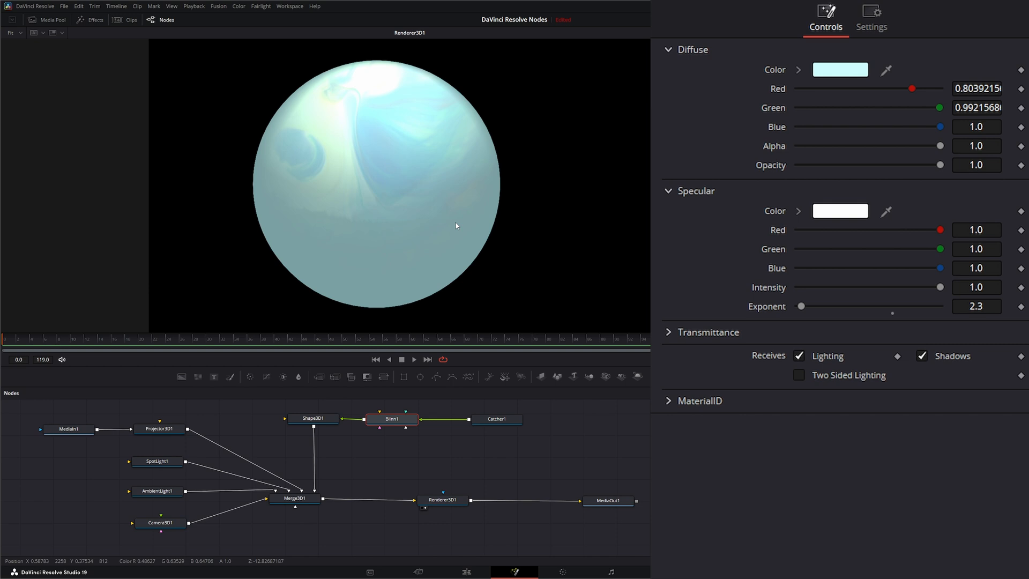
{"action": "left_click_drag", "start_coordinate": [53, 419], "coordinate": [210, 449]}
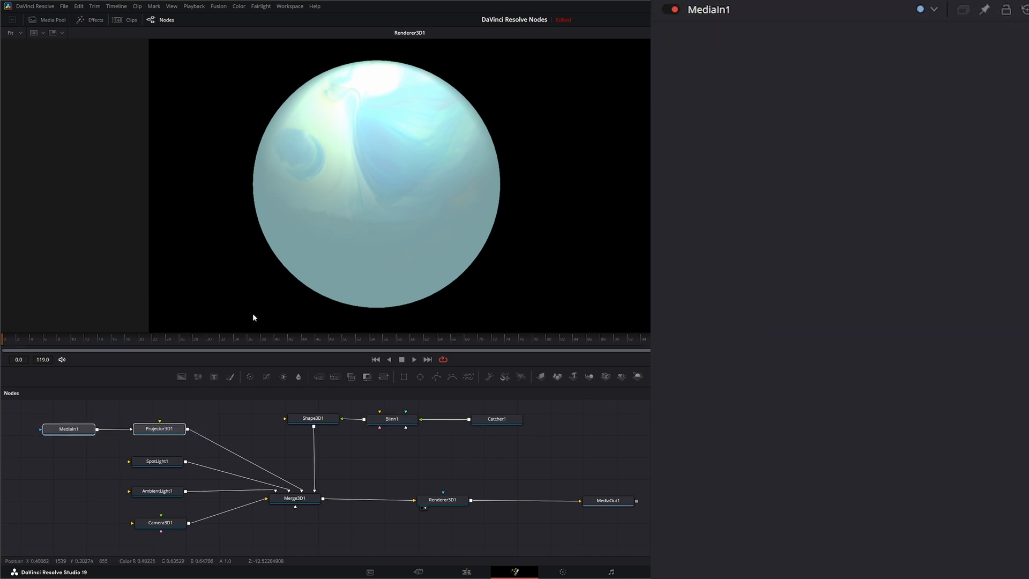
Step: Disconnect MediaIn1 from Projector3D1, add the city traffic clip as MediaIn2, and play it back
{"action": "left_click", "coordinate": [128, 429]}
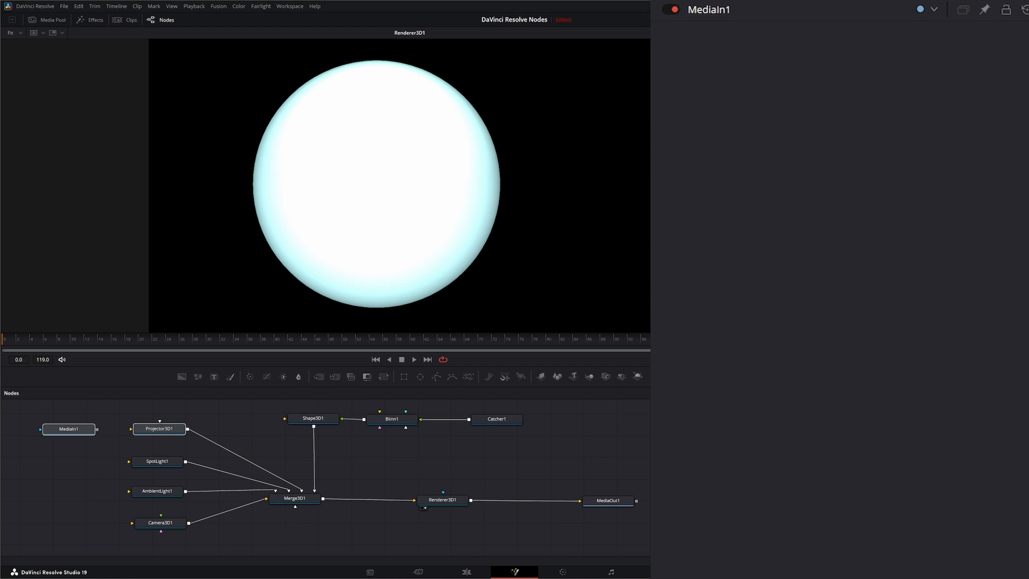
{"action": "left_click_drag", "start_coordinate": [389, 551], "coordinate": [150, 434]}
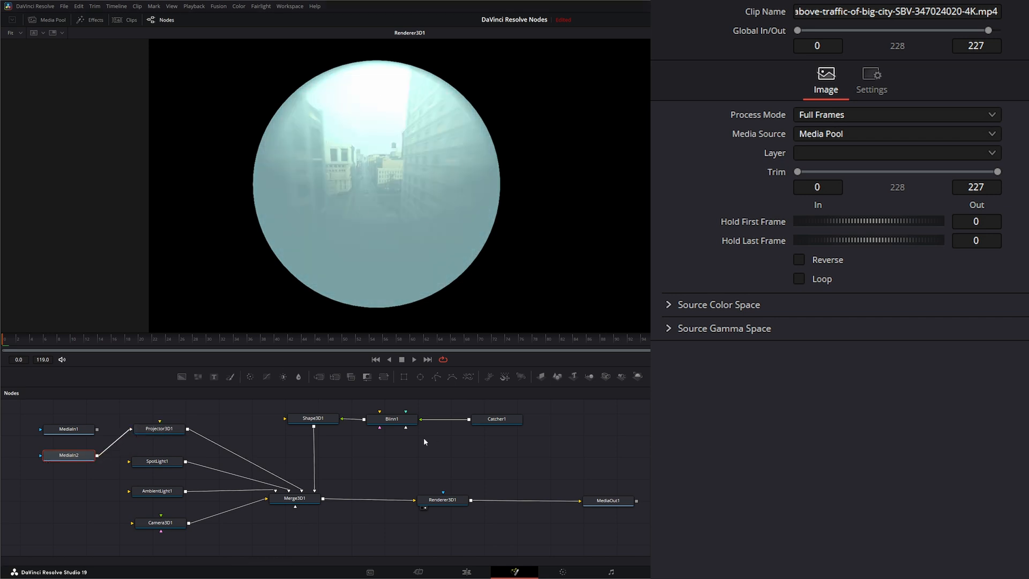
{"action": "left_click", "coordinate": [414, 361]}
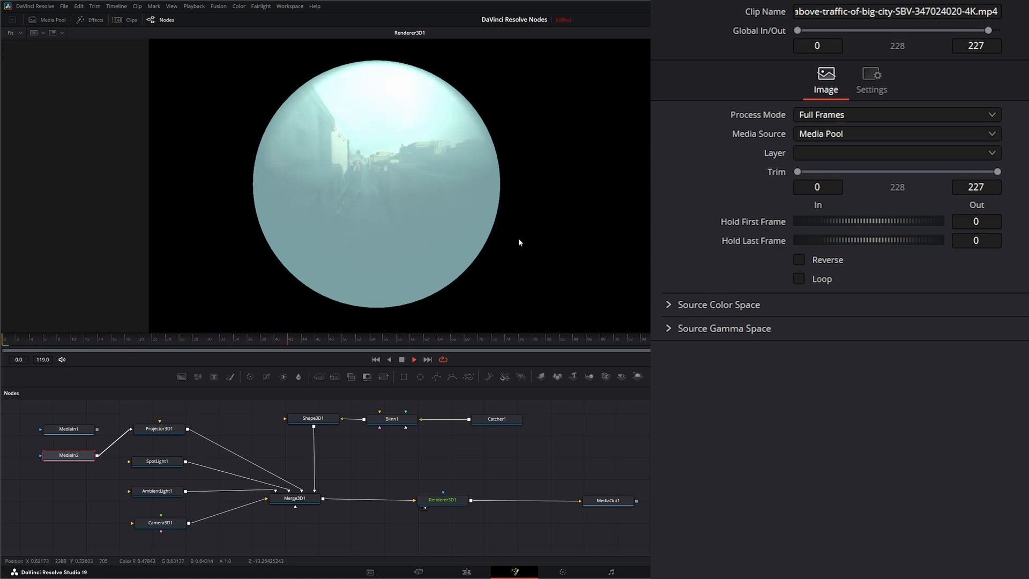
Step: Add Merge1 with a pasted copy of the city clip as background and Renderer3D1 as foreground
{"action": "right_click", "coordinate": [434, 234]}
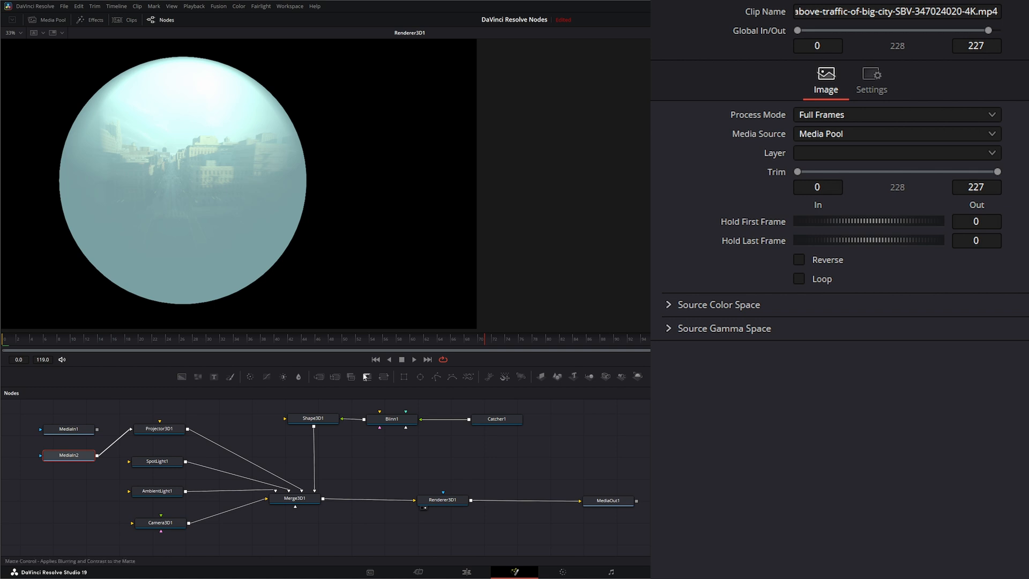
{"action": "left_click_drag", "start_coordinate": [320, 377], "coordinate": [576, 470]}
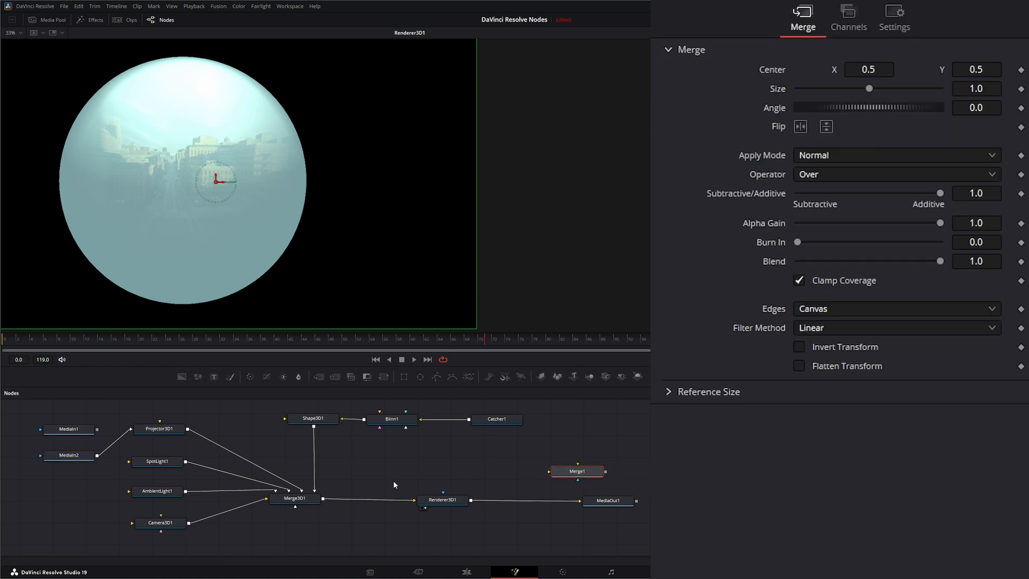
{"action": "left_click", "coordinate": [76, 456]}
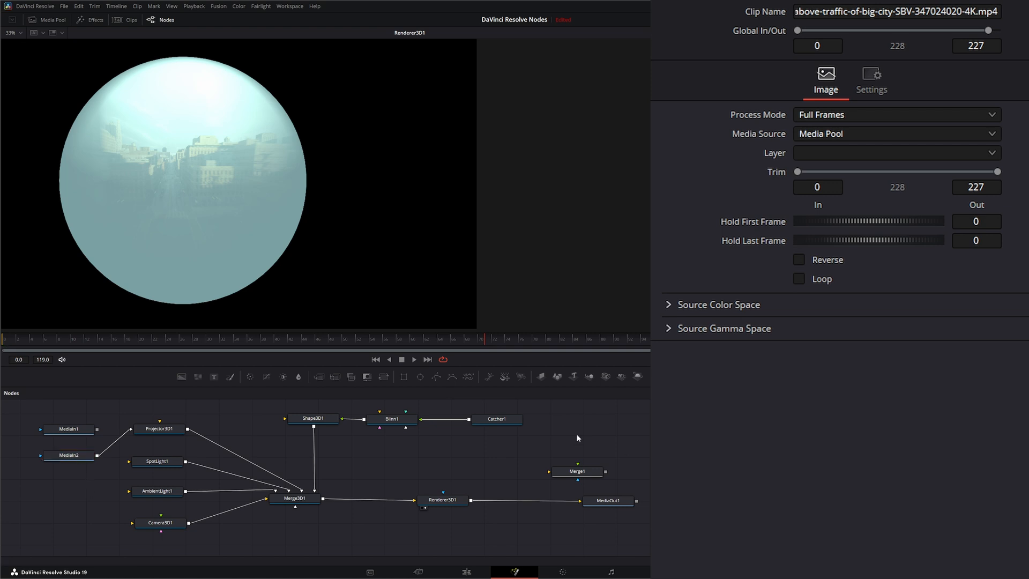
{"action": "key", "text": "ctrl+v"}
{"action": "left_click_drag", "start_coordinate": [583, 434], "coordinate": [549, 473]}
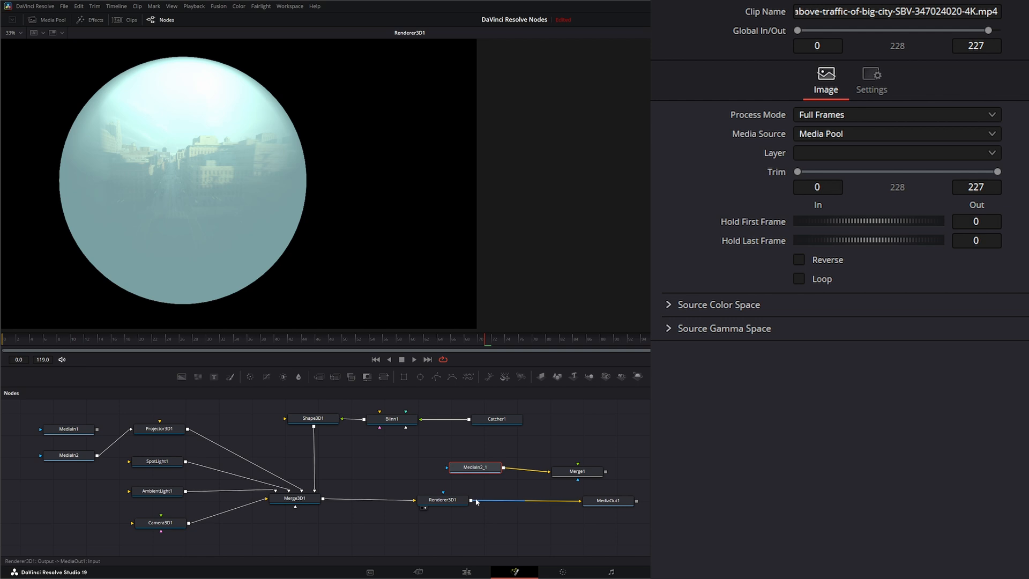
{"action": "left_click_drag", "start_coordinate": [470, 500], "coordinate": [552, 473]}
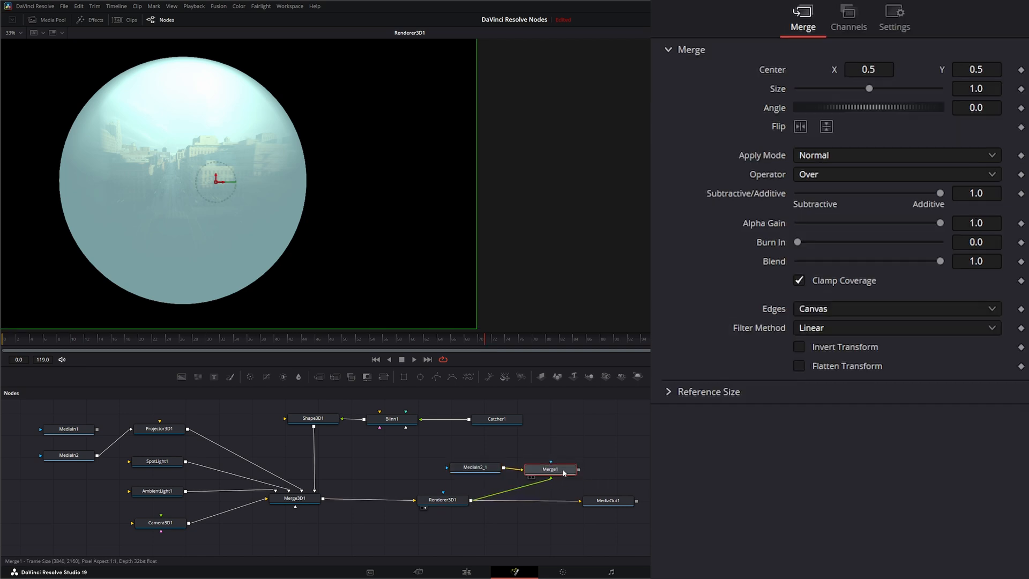
Step: View and play back Merge1's composite, then select the MediaIn2 city clip
{"action": "key", "text": "1"}
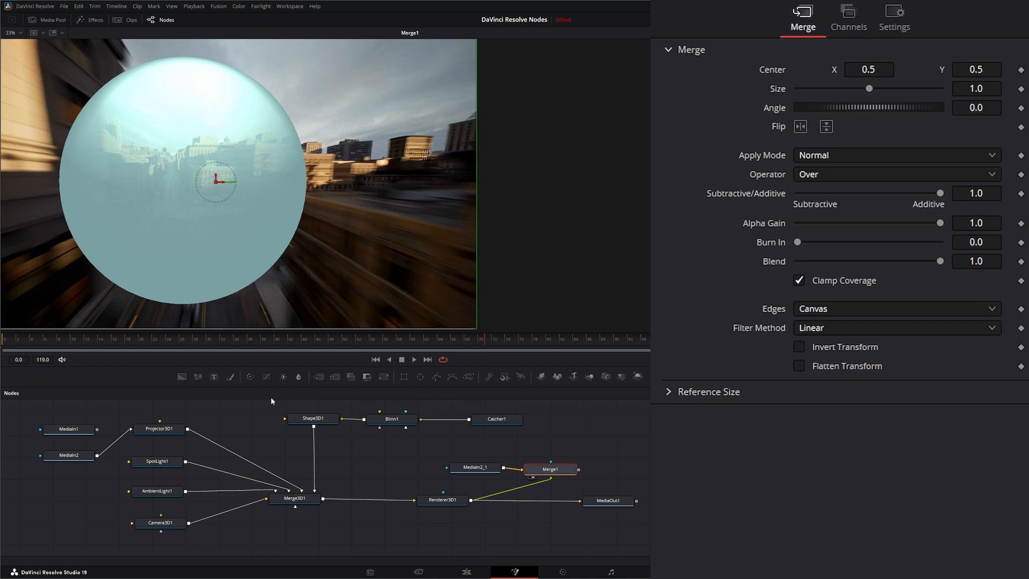
{"action": "left_click", "coordinate": [413, 360]}
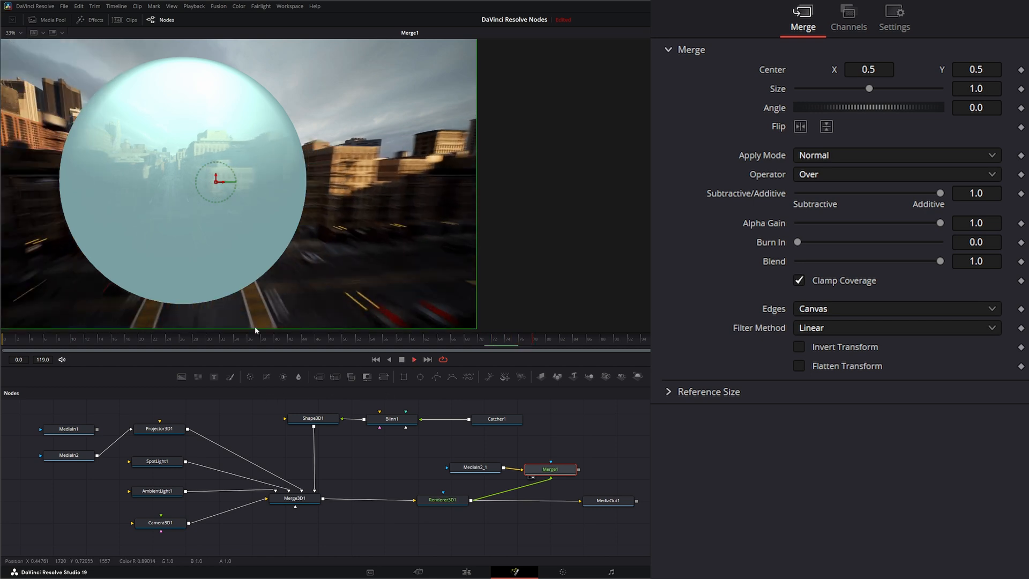
{"action": "left_click", "coordinate": [402, 360]}
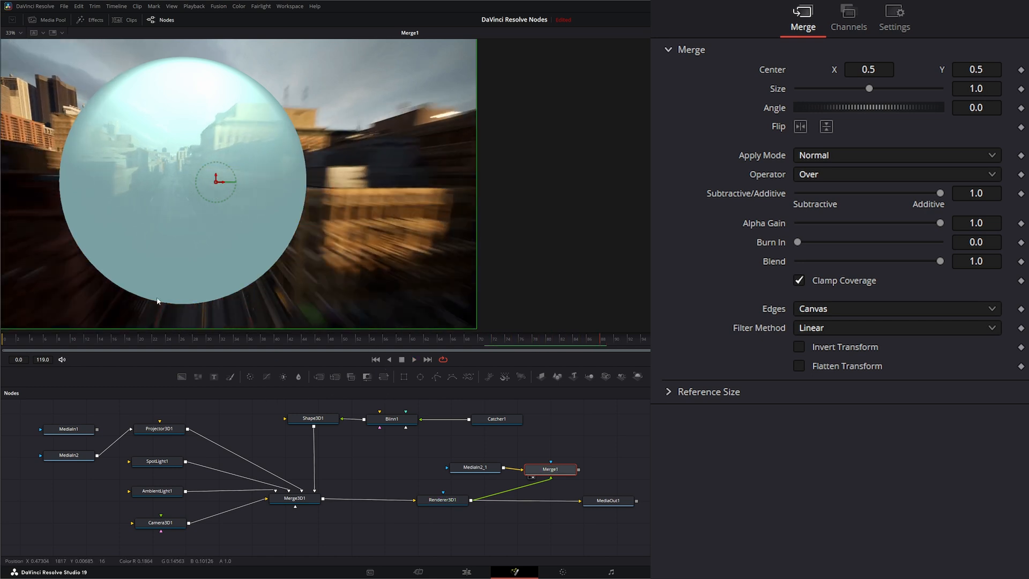
{"action": "left_click", "coordinate": [70, 455]}
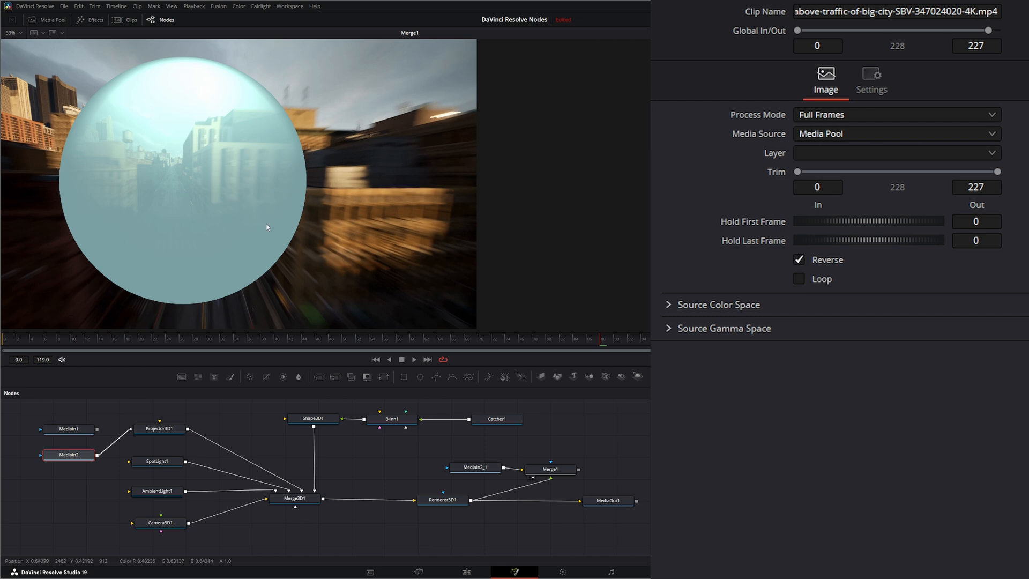
Step: Play back the reversed footage, move Catcher1 to check its accumulation settings, and view Renderer3D1 alone
{"action": "left_click", "coordinate": [414, 360]}
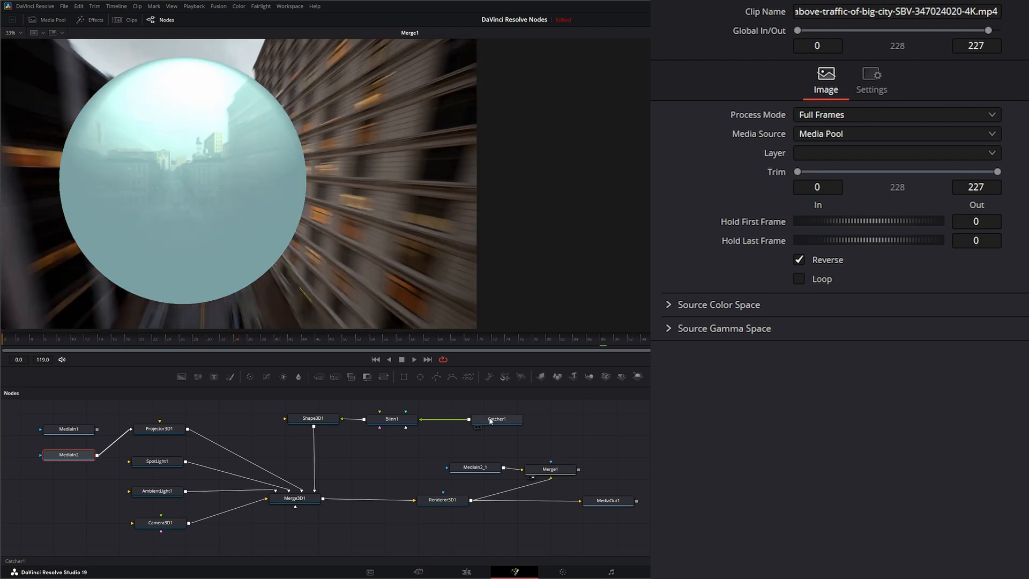
{"action": "left_click_drag", "start_coordinate": [490, 421], "coordinate": [472, 422]}
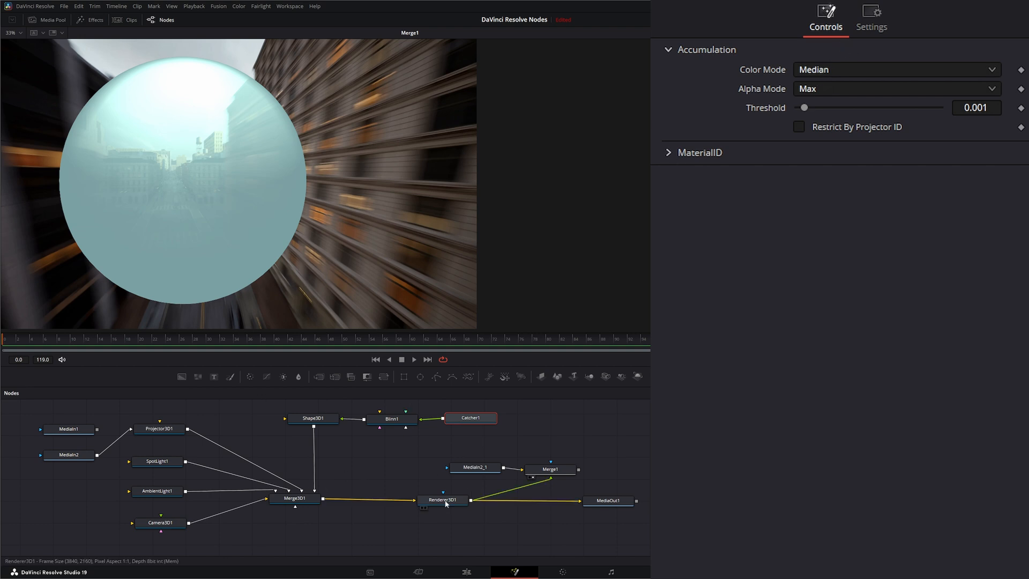
{"action": "left_click_drag", "start_coordinate": [445, 504], "coordinate": [390, 285]}
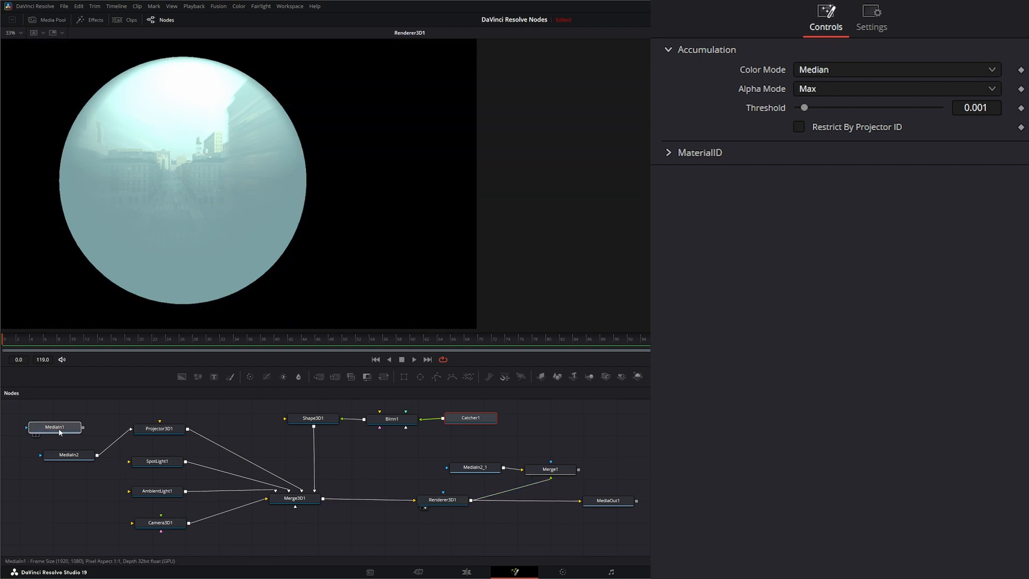
Step: Rearrange MediaIn1 and Projector3D1, paste a projector copy, and route Projector3D1 through a new Merge3D2
{"action": "left_click_drag", "start_coordinate": [85, 432], "coordinate": [70, 429]}
{"action": "left_click_drag", "start_coordinate": [164, 431], "coordinate": [162, 445]}
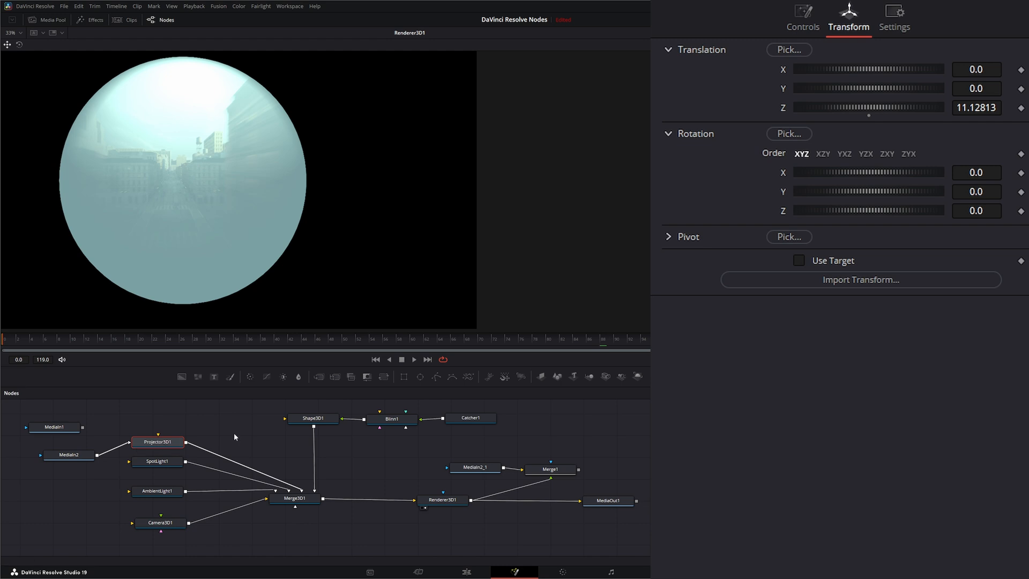
{"action": "left_click", "coordinate": [141, 403]}
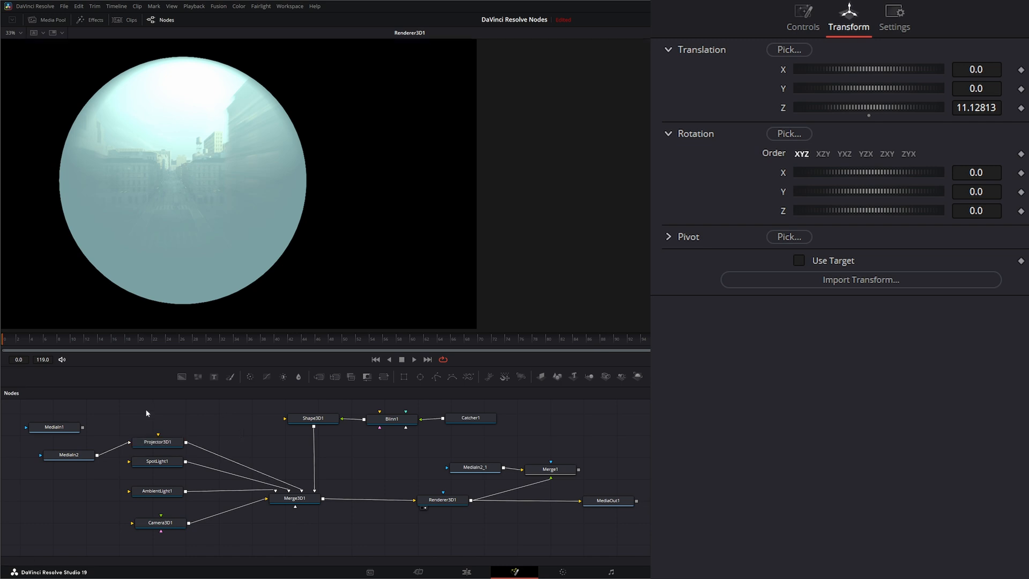
{"action": "key", "text": "ctrl+v"}
{"action": "left_click_drag", "start_coordinate": [153, 421], "coordinate": [167, 435]}
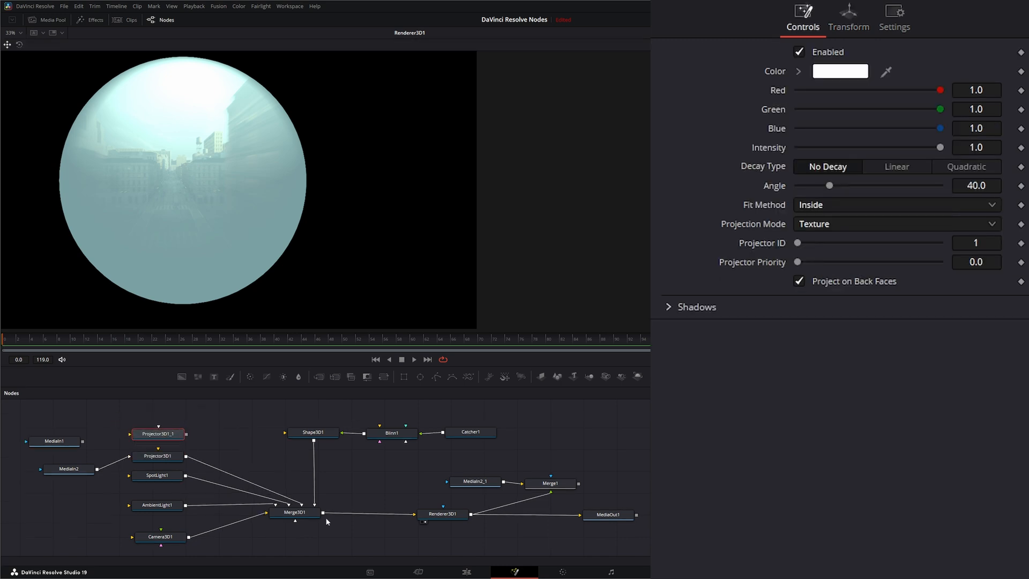
{"action": "left_click_drag", "start_coordinate": [303, 506], "coordinate": [249, 468]}
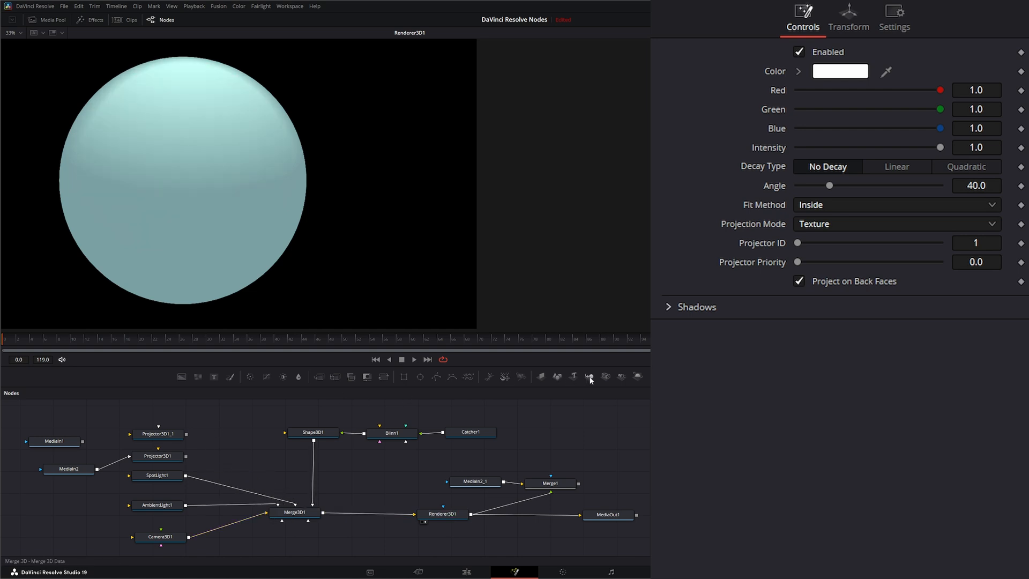
{"action": "left_click_drag", "start_coordinate": [590, 378], "coordinate": [295, 512]}
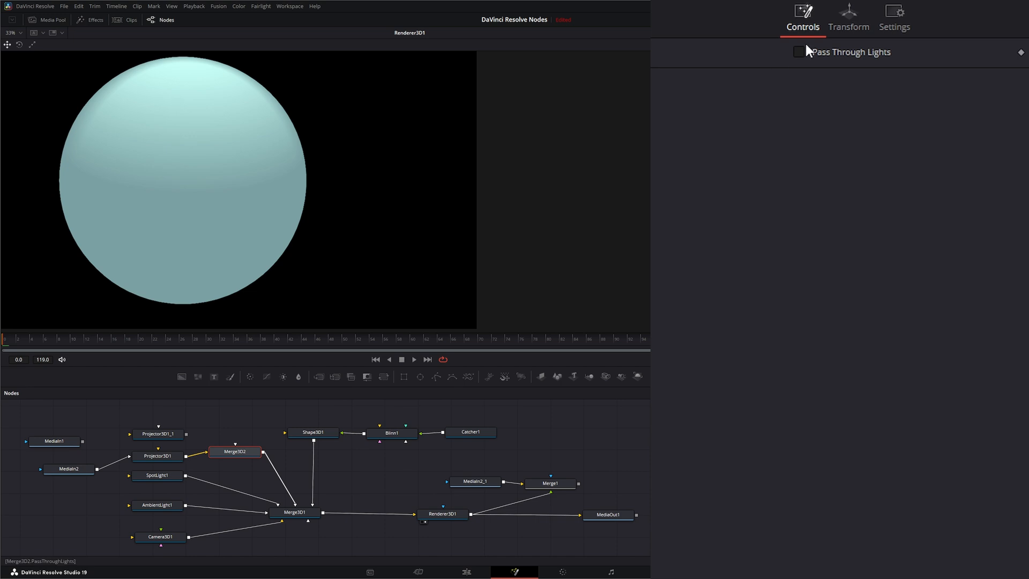
Step: Enable Pass Through Lights on Merge3D2 and wire MediaIn1 into Projector3D1_1, then into Merge3D2
{"action": "left_click", "coordinate": [798, 51]}
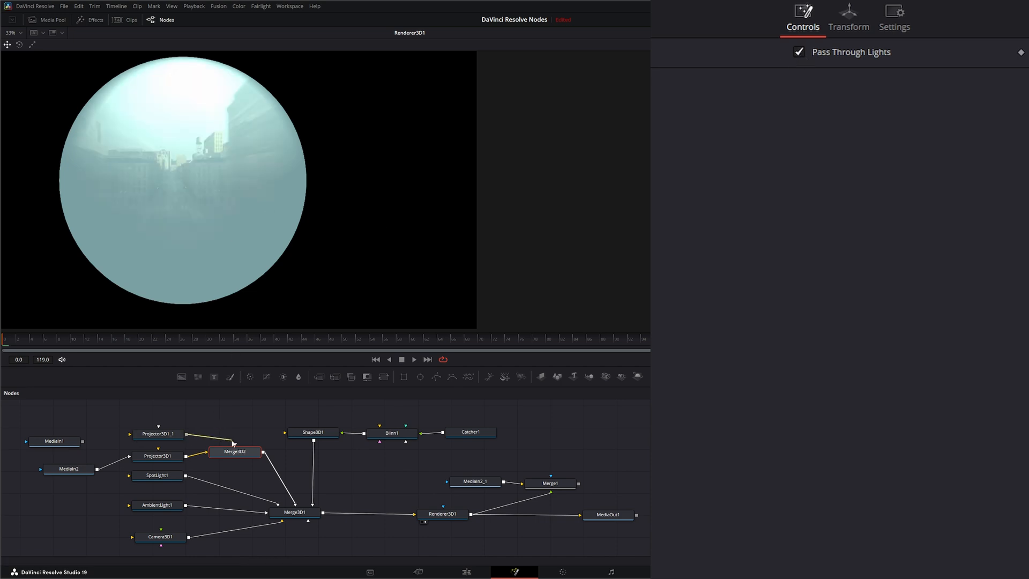
{"action": "left_click_drag", "start_coordinate": [186, 433], "coordinate": [236, 445]}
{"action": "left_click_drag", "start_coordinate": [84, 442], "coordinate": [160, 435]}
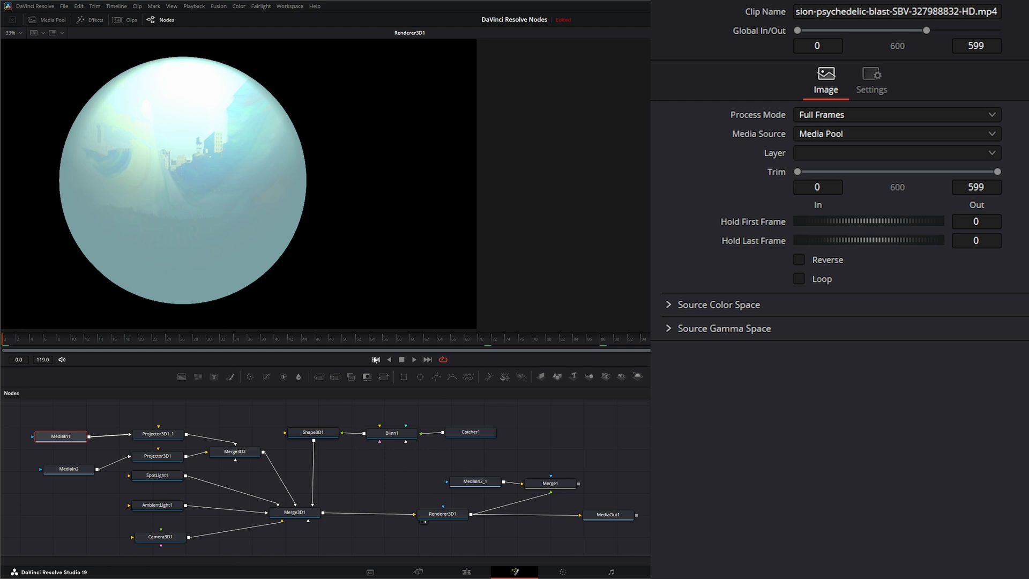
Step: Preview the combined projection, reconnect Catcher1 to Blinn1, and select Catcher1 to show its Median accumulation settings
{"action": "left_click", "coordinate": [414, 359]}
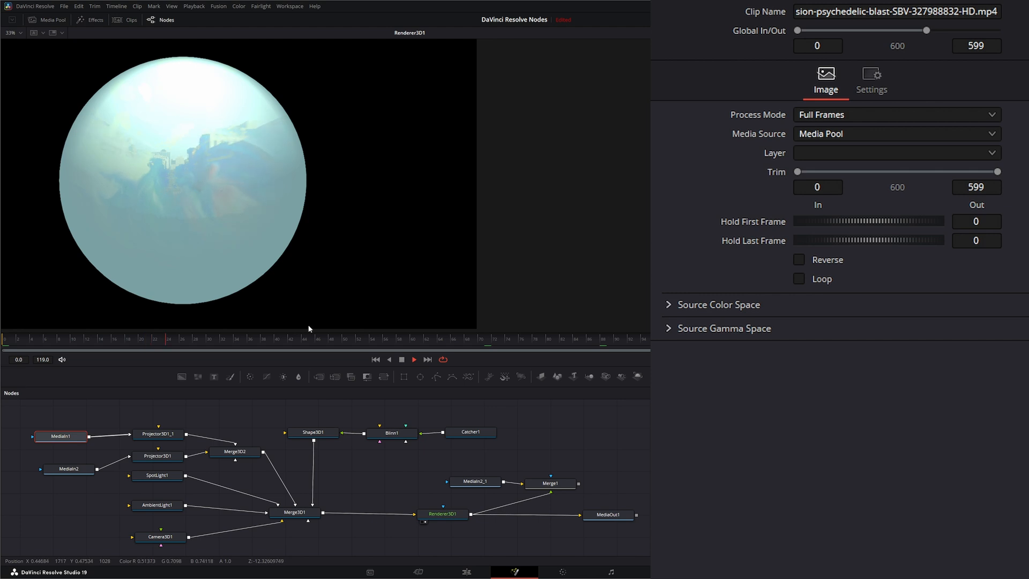
{"action": "key", "text": "space"}
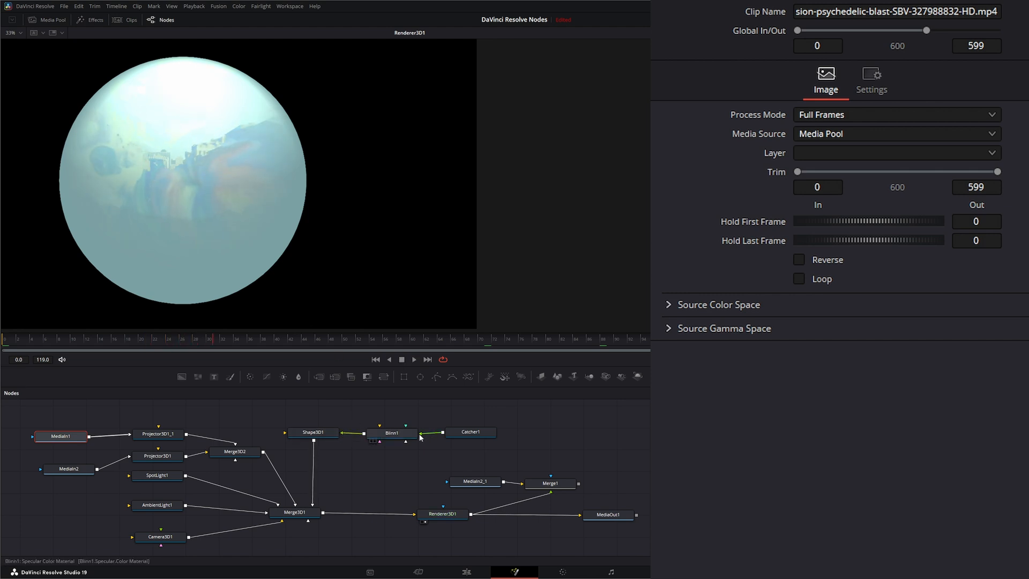
{"action": "mouse_move", "coordinate": [420, 433]}
{"action": "left_mouse_down"}
{"action": "mouse_move", "coordinate": [461, 450]}
{"action": "mouse_move", "coordinate": [421, 433]}
{"action": "left_mouse_up"}
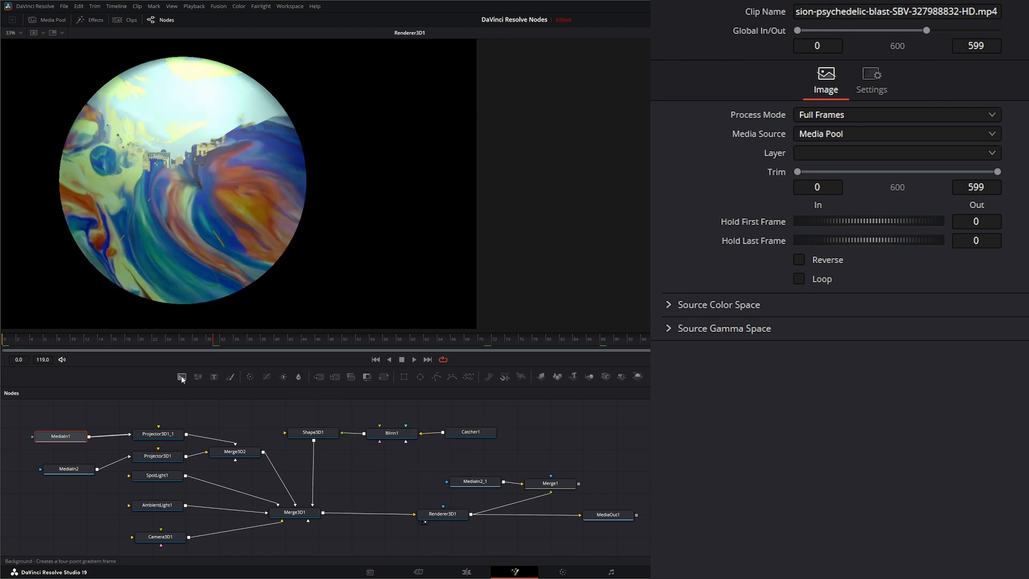
{"action": "left_click", "coordinate": [414, 359]}
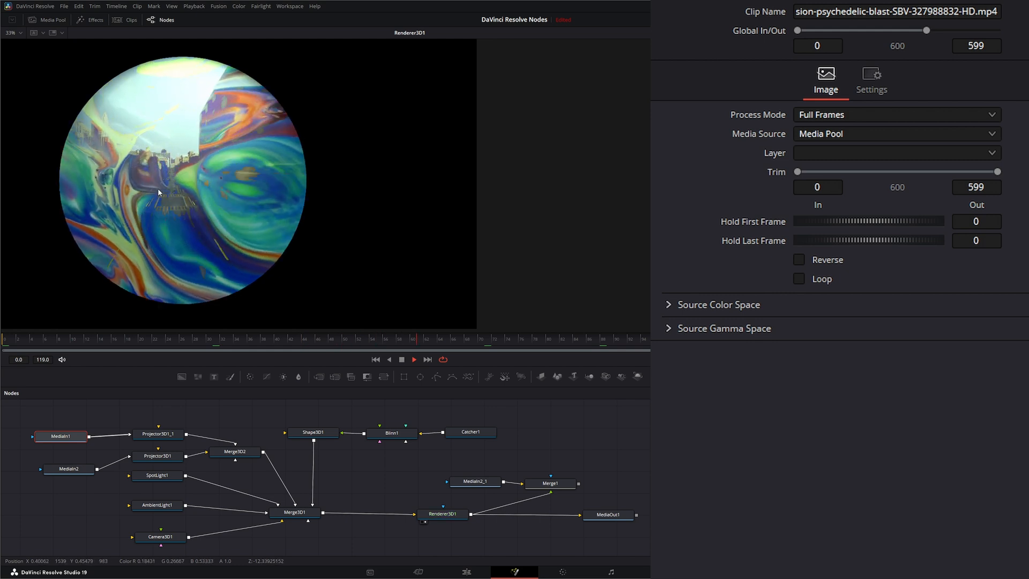
{"action": "left_click_drag", "start_coordinate": [468, 437], "coordinate": [469, 436]}
Step: Stop playback at the first frame and set Catcher1's colour accumulation to Add
{"action": "left_click", "coordinate": [401, 360]}
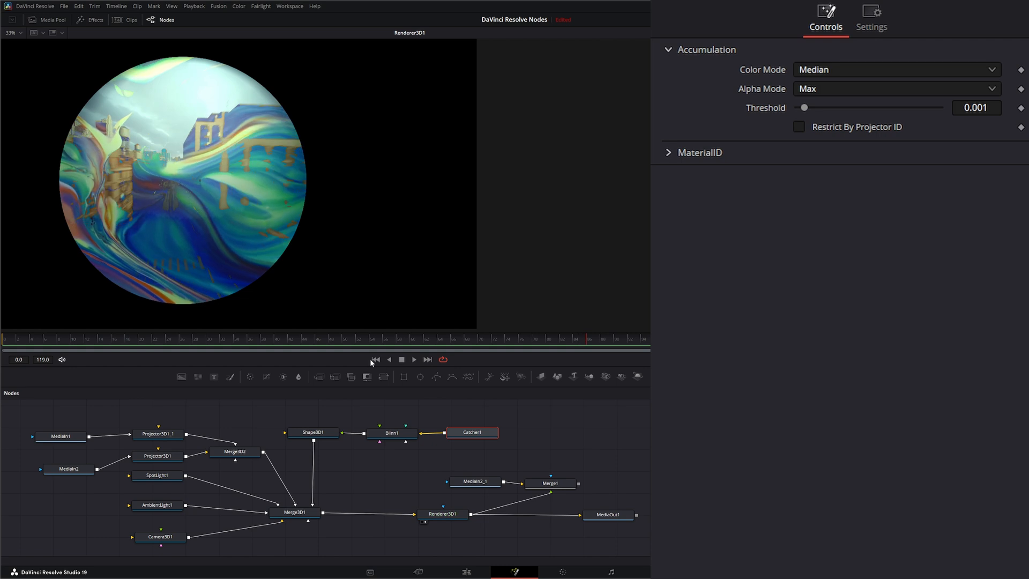
{"action": "left_click", "coordinate": [375, 360]}
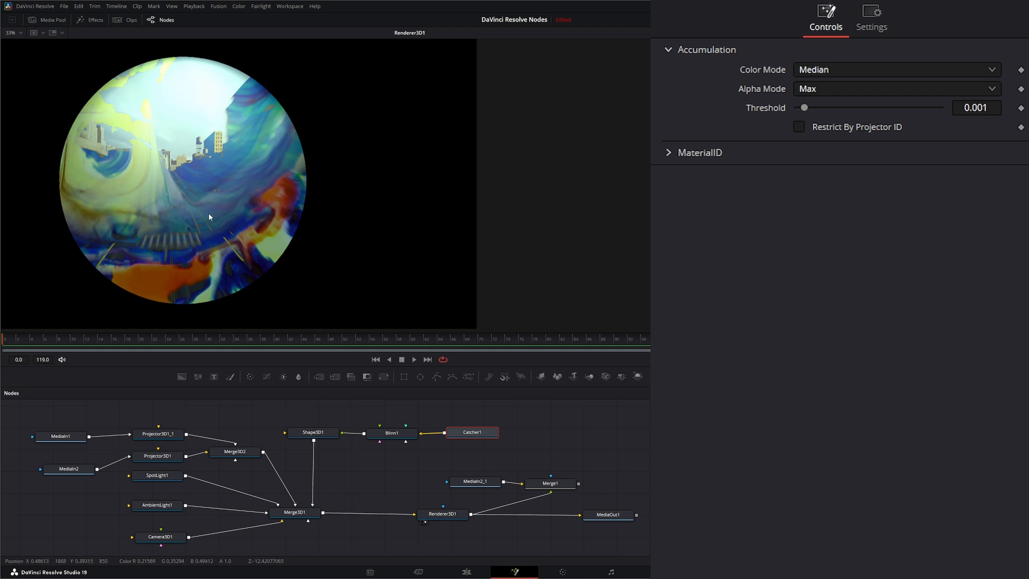
{"action": "left_click_drag", "start_coordinate": [466, 435], "coordinate": [474, 436]}
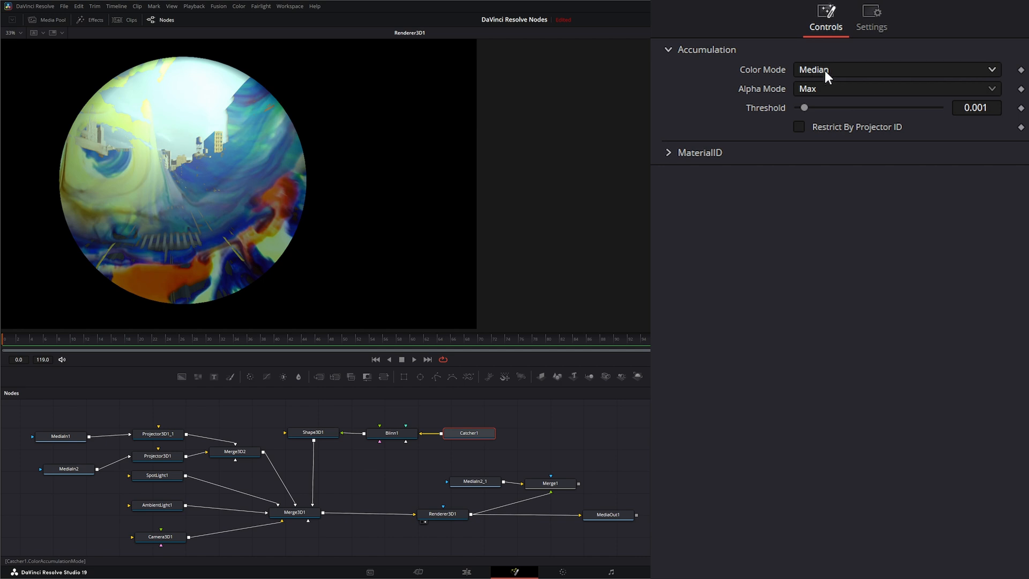
{"action": "left_click", "coordinate": [821, 73]}
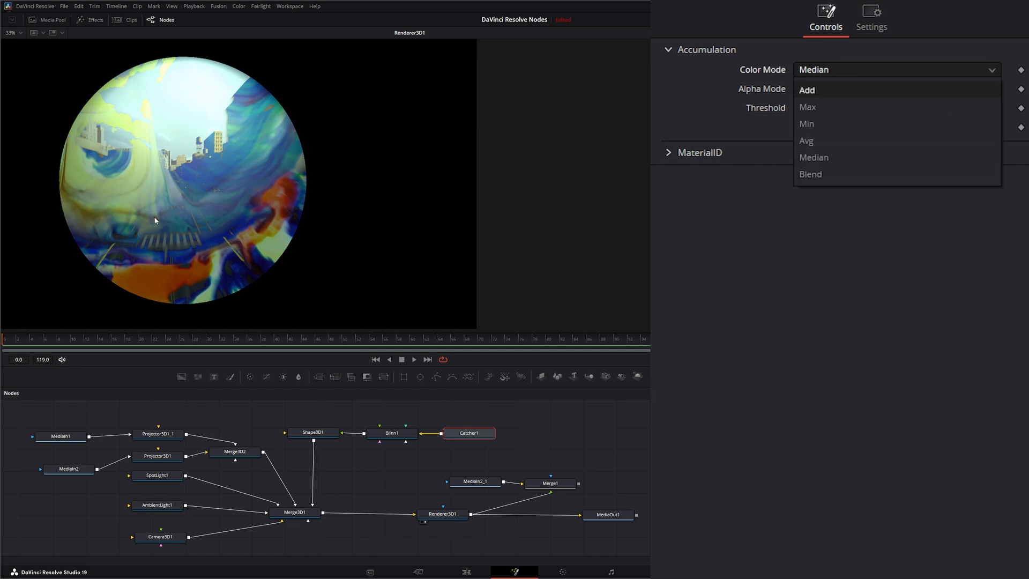
{"action": "left_click", "coordinate": [824, 90]}
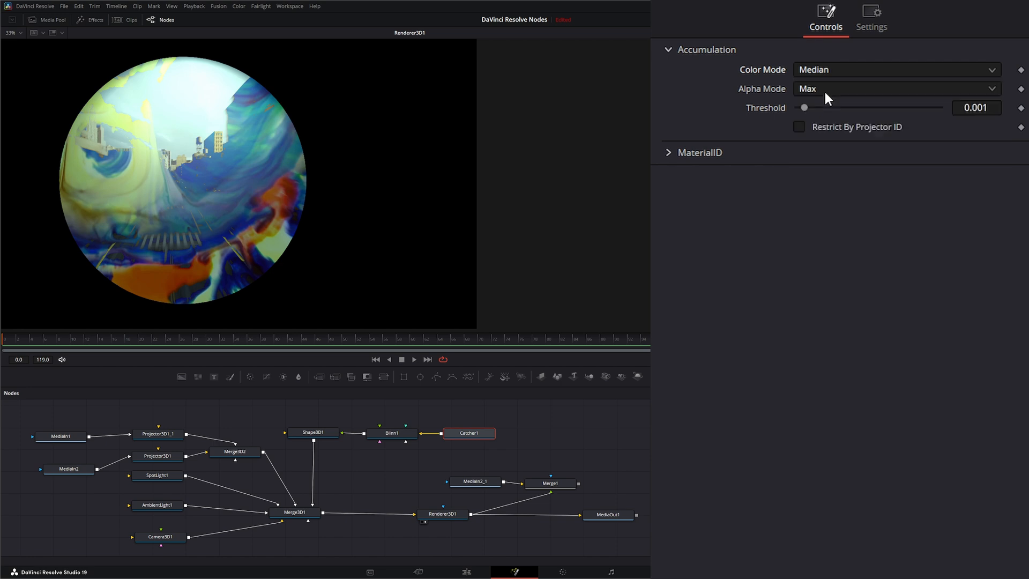
Step: Try the Max, Min, Avg, Median and Blend colour accumulation modes in turn
{"action": "left_click", "coordinate": [828, 71]}
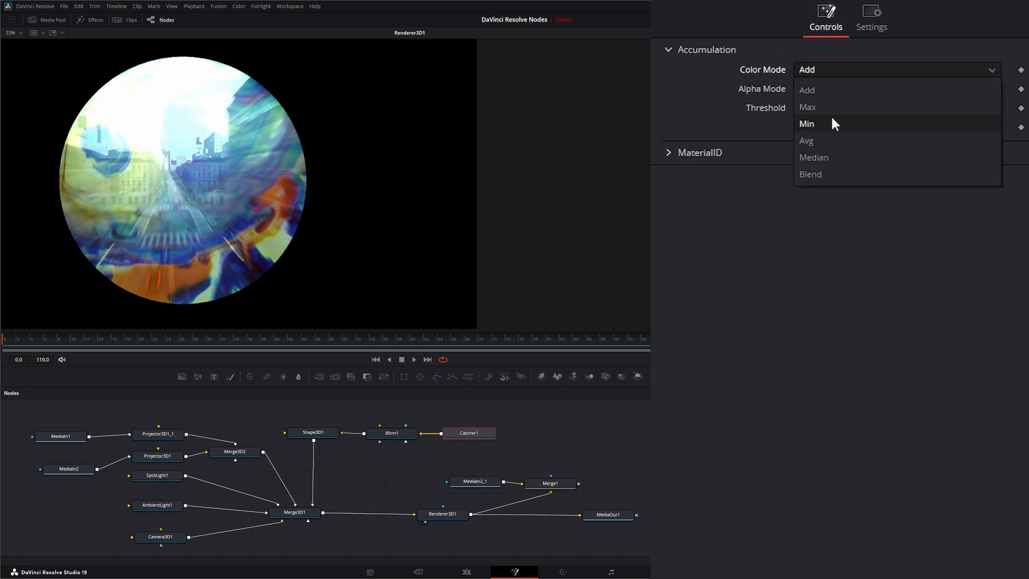
{"action": "left_click", "coordinate": [818, 106]}
{"action": "left_click", "coordinate": [836, 69]}
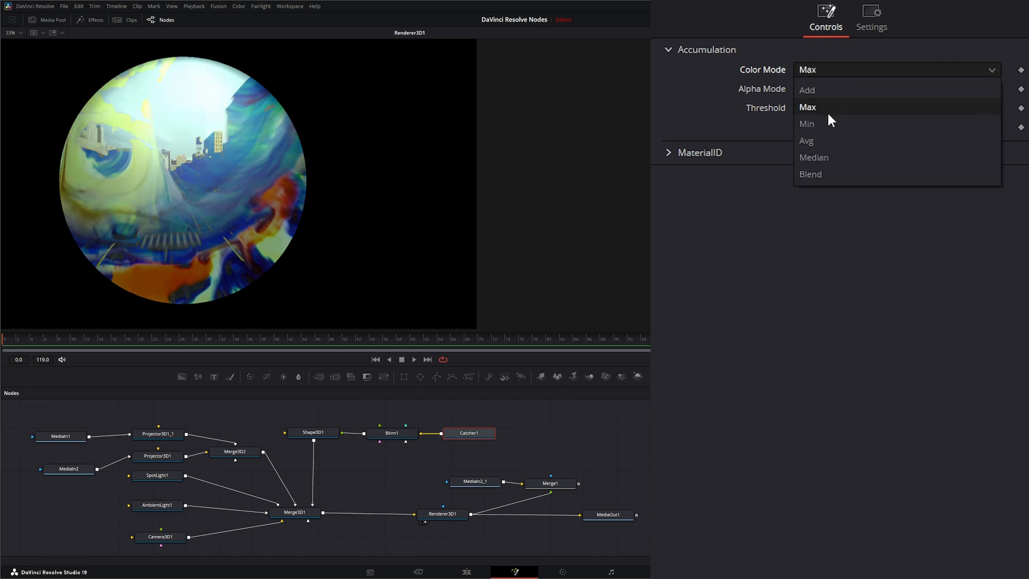
{"action": "left_click", "coordinate": [828, 122]}
{"action": "left_click", "coordinate": [815, 70]}
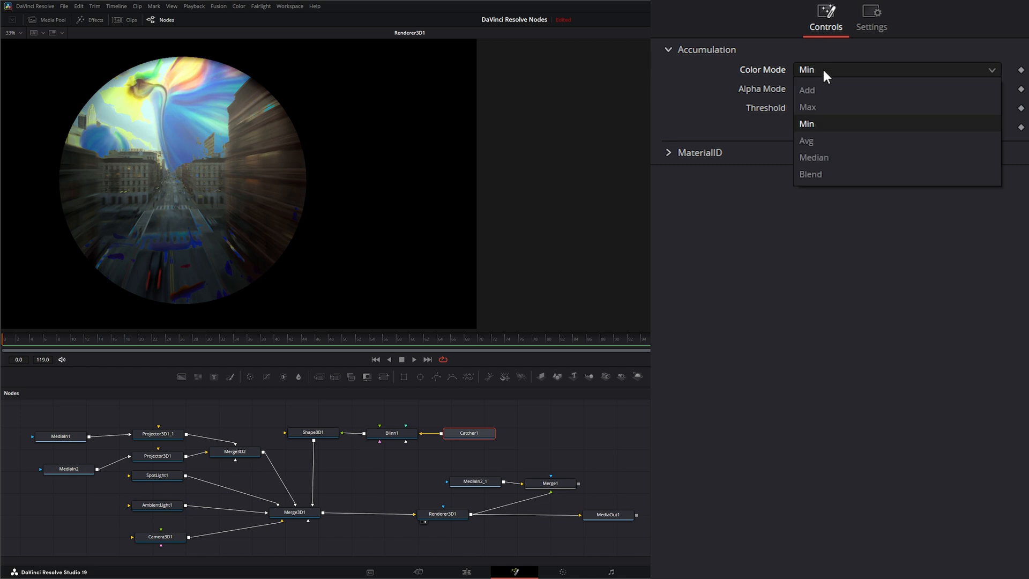
{"action": "left_click", "coordinate": [839, 141]}
{"action": "left_click", "coordinate": [822, 68]}
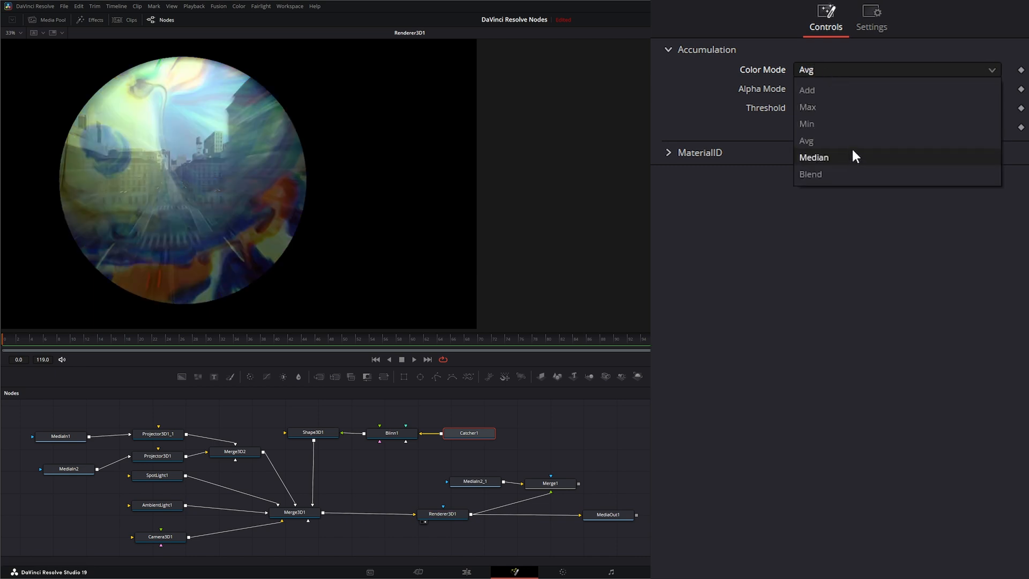
{"action": "left_click", "coordinate": [845, 155]}
{"action": "left_click", "coordinate": [810, 70]}
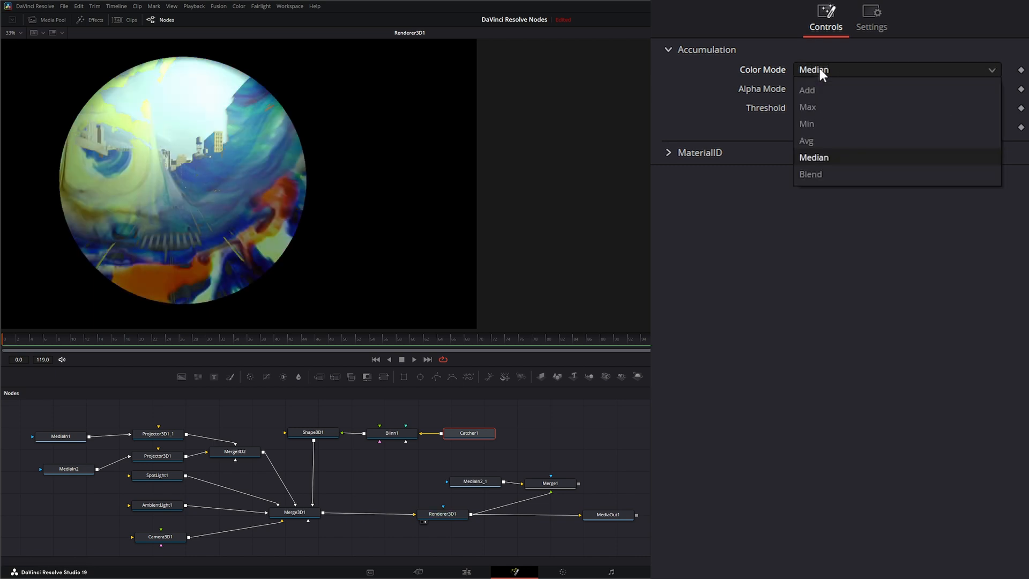
{"action": "left_click", "coordinate": [844, 172]}
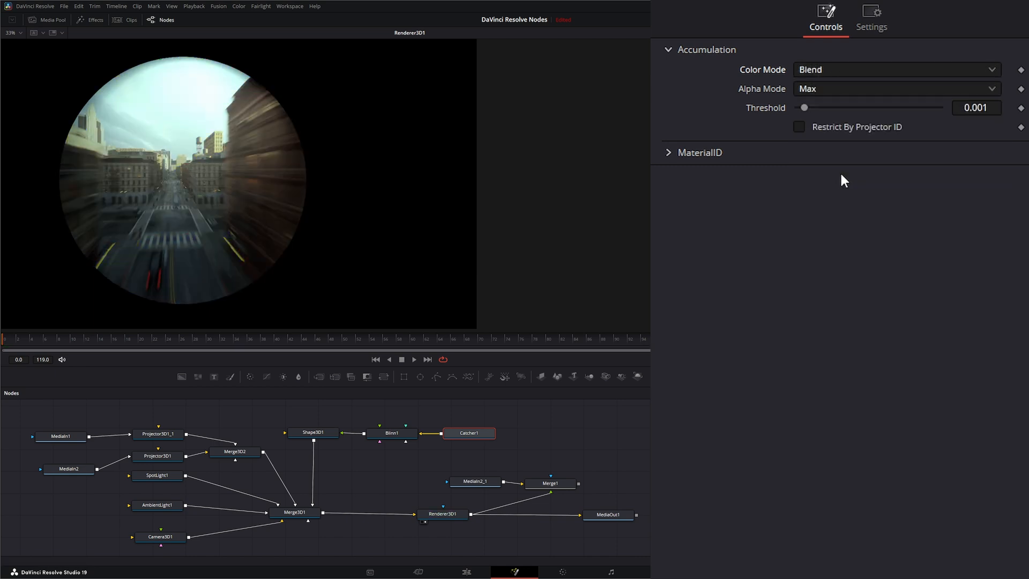
Step: Switch colour accumulation back to Add and test the threshold slider, leaving it at 0.001
{"action": "left_click", "coordinate": [822, 69]}
{"action": "left_click", "coordinate": [824, 90]}
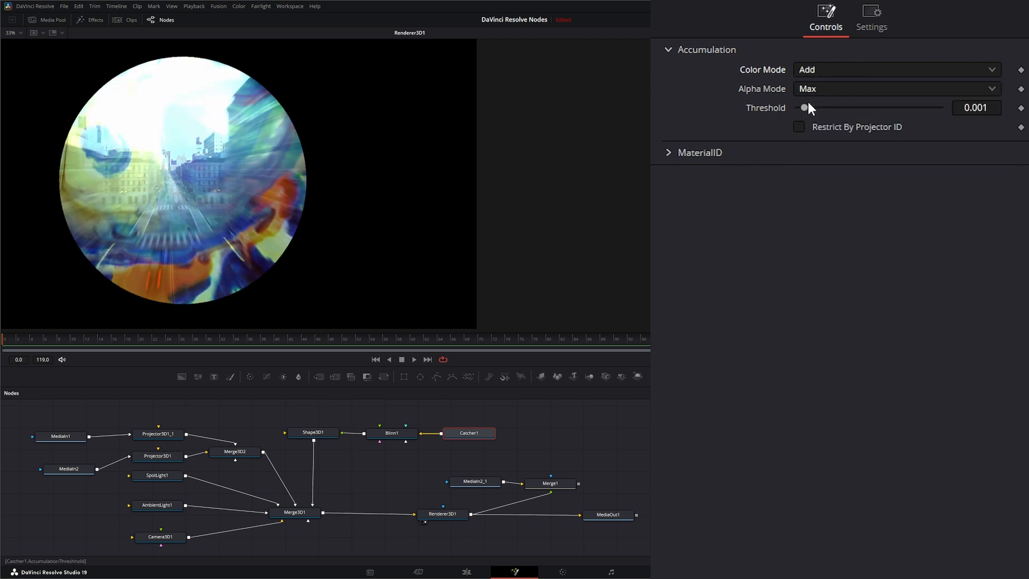
{"action": "mouse_move", "coordinate": [805, 106]}
{"action": "left_mouse_down"}
{"action": "mouse_move", "coordinate": [826, 107]}
{"action": "mouse_move", "coordinate": [804, 117]}
{"action": "left_mouse_up"}
Step: Select Catcher1, keep its alpha mode at Max, and switch its colour mode from Add to Min
{"action": "left_click_drag", "start_coordinate": [24, 407], "coordinate": [110, 514]}
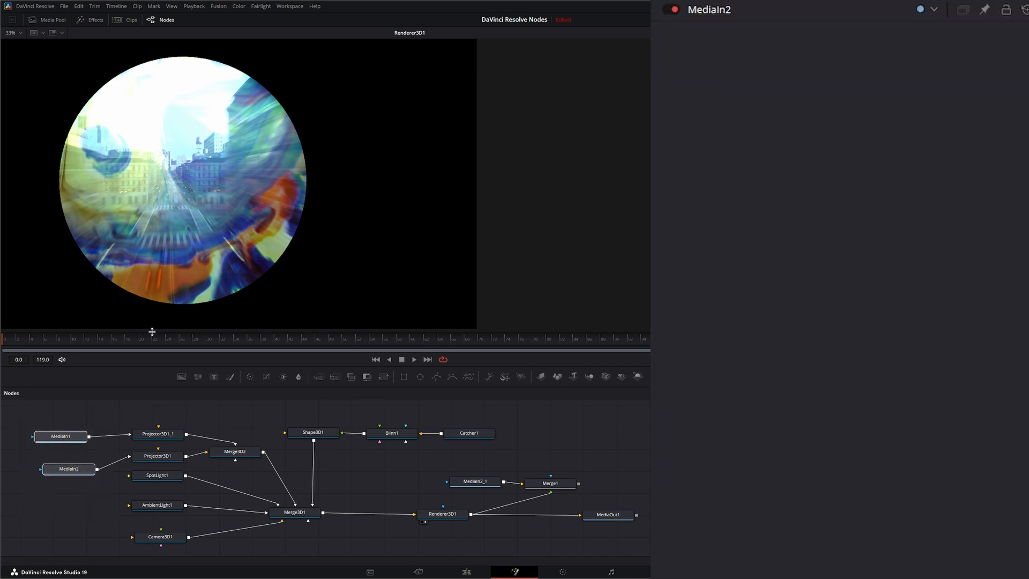
{"action": "left_click", "coordinate": [469, 433]}
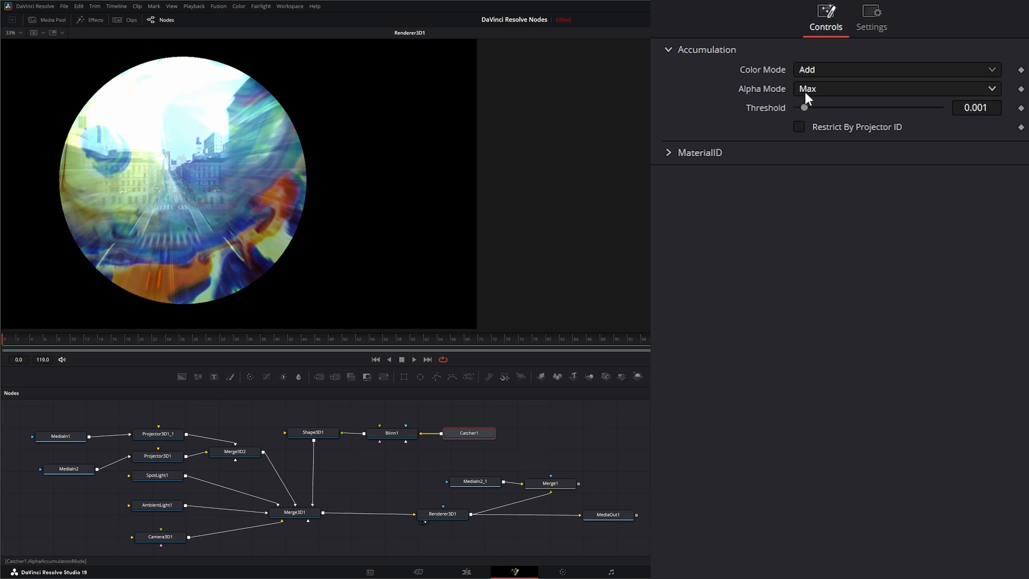
{"action": "left_click", "coordinate": [820, 90]}
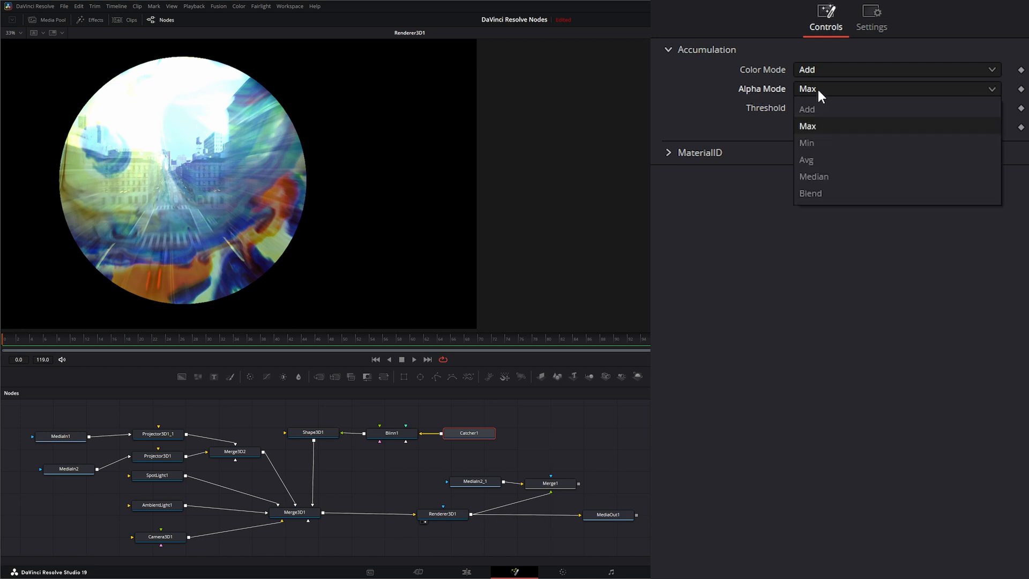
{"action": "left_click", "coordinate": [817, 126]}
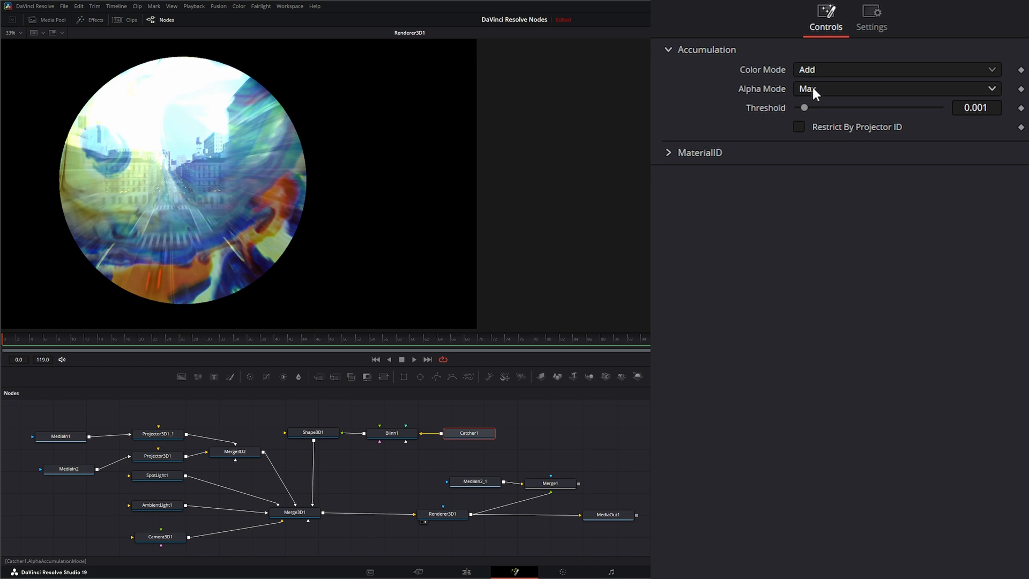
{"action": "left_click", "coordinate": [812, 69]}
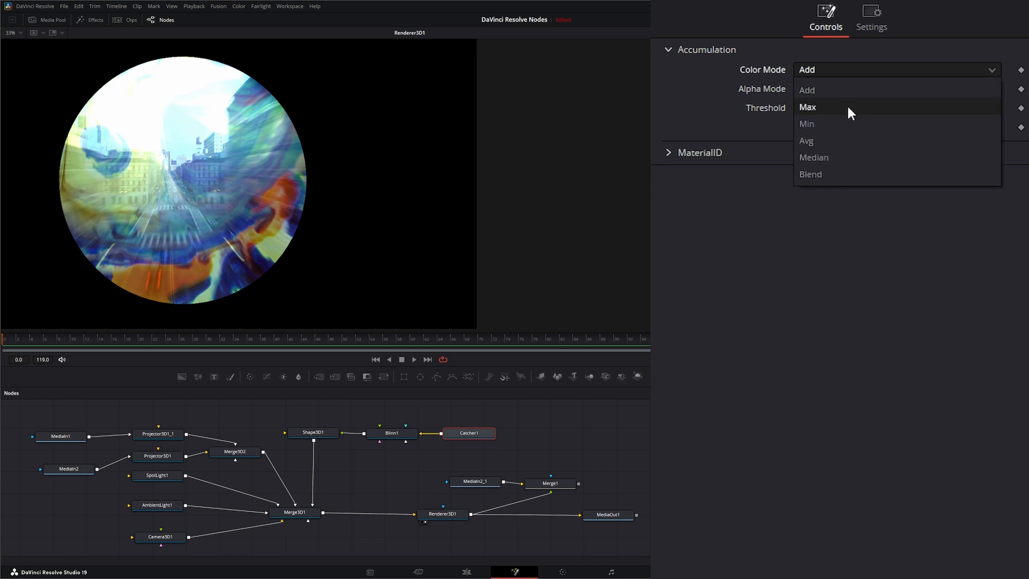
{"action": "left_click", "coordinate": [816, 122]}
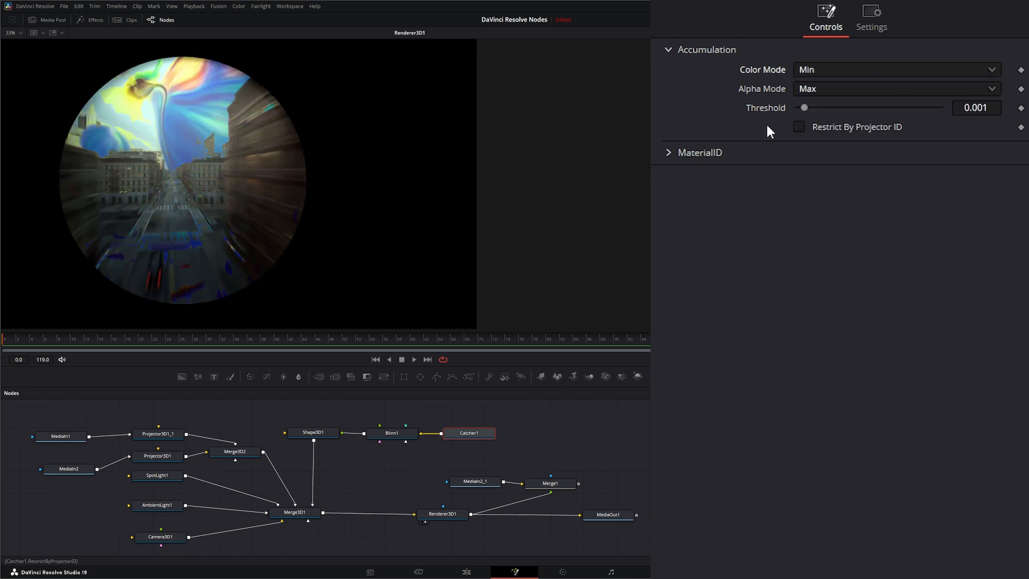
Step: Restrict Catcher1 to projector ID 1 and set Projector3D1_1's Projector ID to 2
{"action": "left_click", "coordinate": [799, 127]}
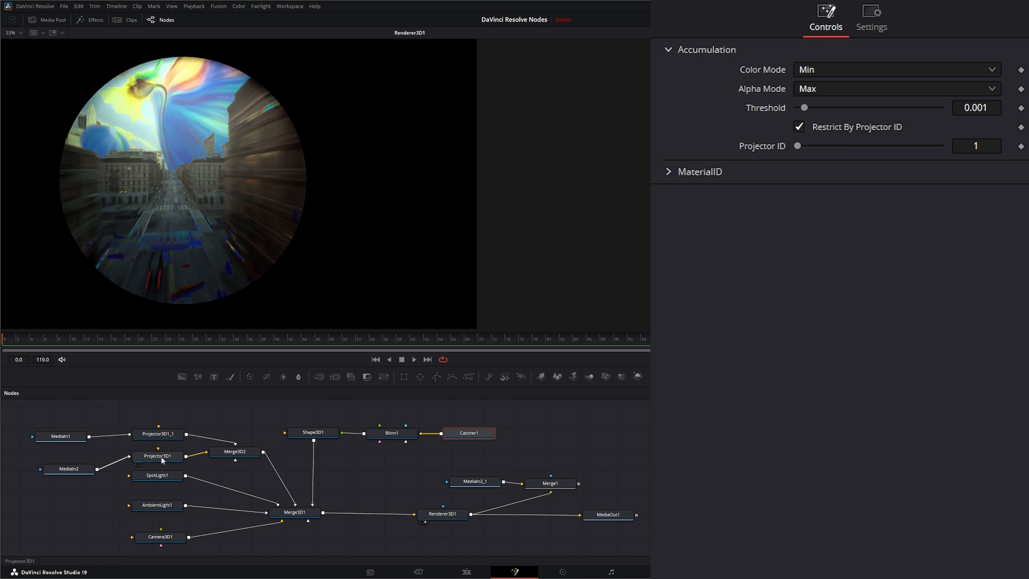
{"action": "left_click", "coordinate": [135, 459]}
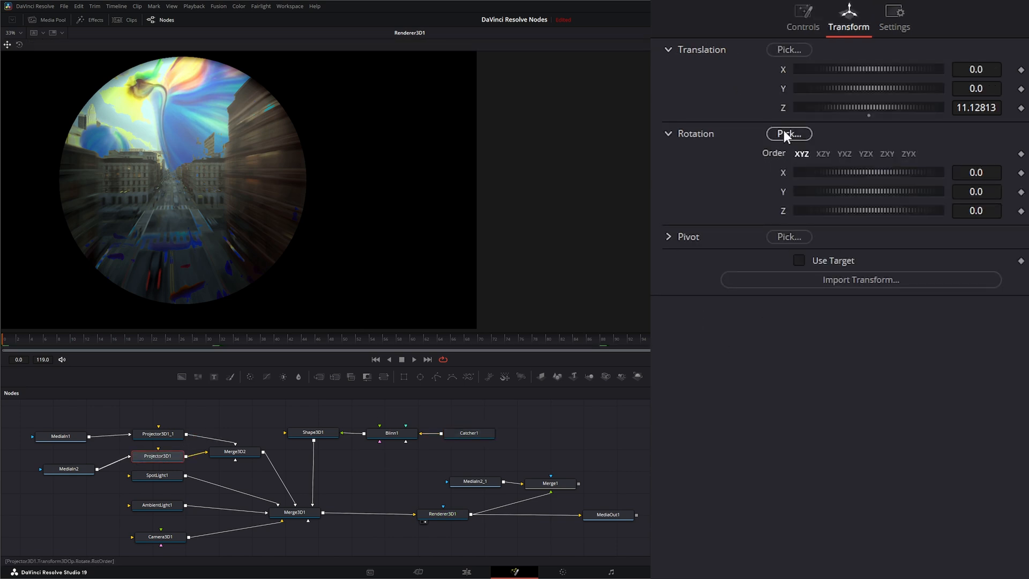
{"action": "left_click", "coordinate": [796, 23]}
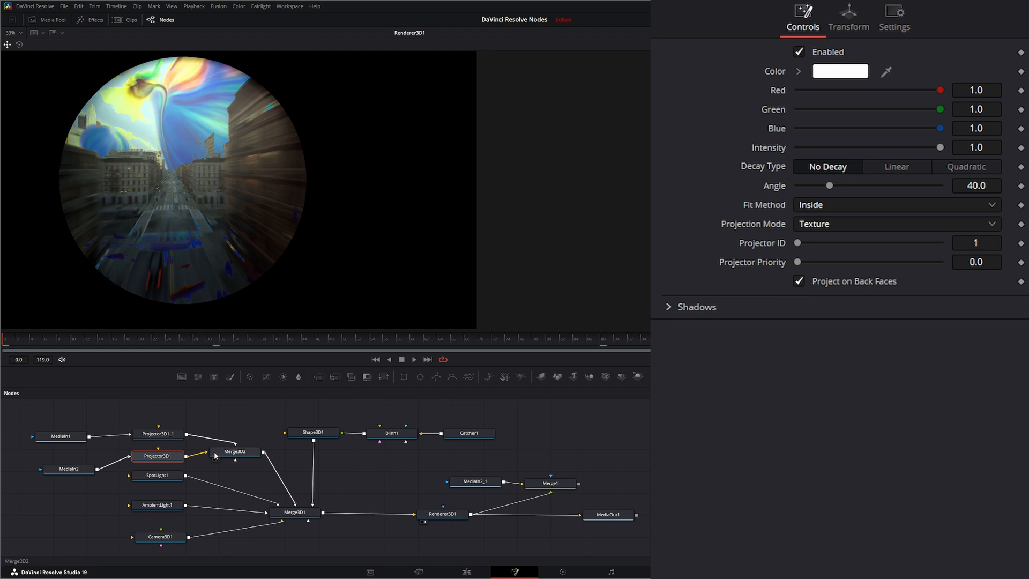
{"action": "left_click", "coordinate": [136, 437]}
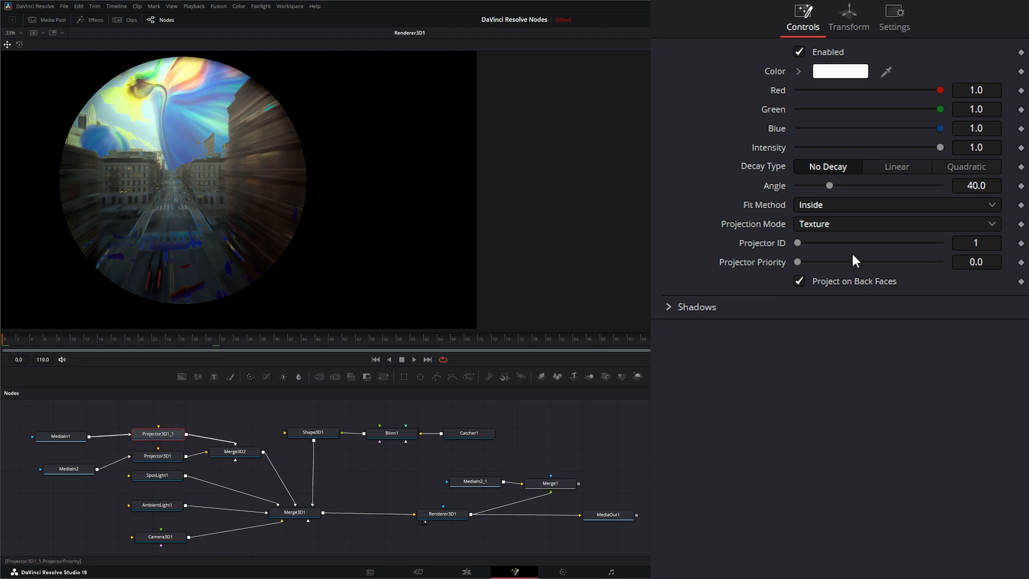
{"action": "left_click_drag", "start_coordinate": [804, 243], "coordinate": [812, 244]}
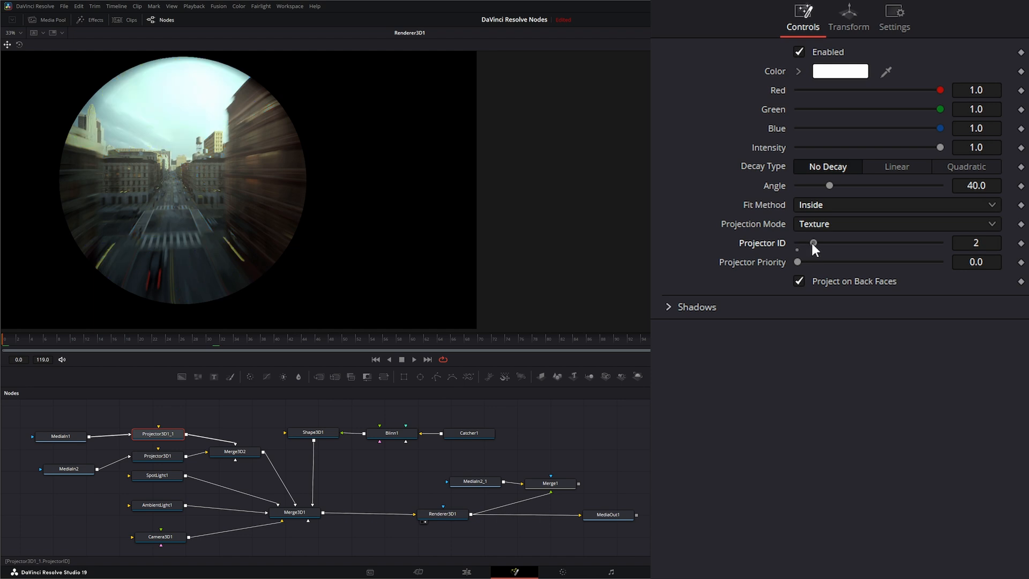
{"action": "left_click", "coordinate": [470, 435]}
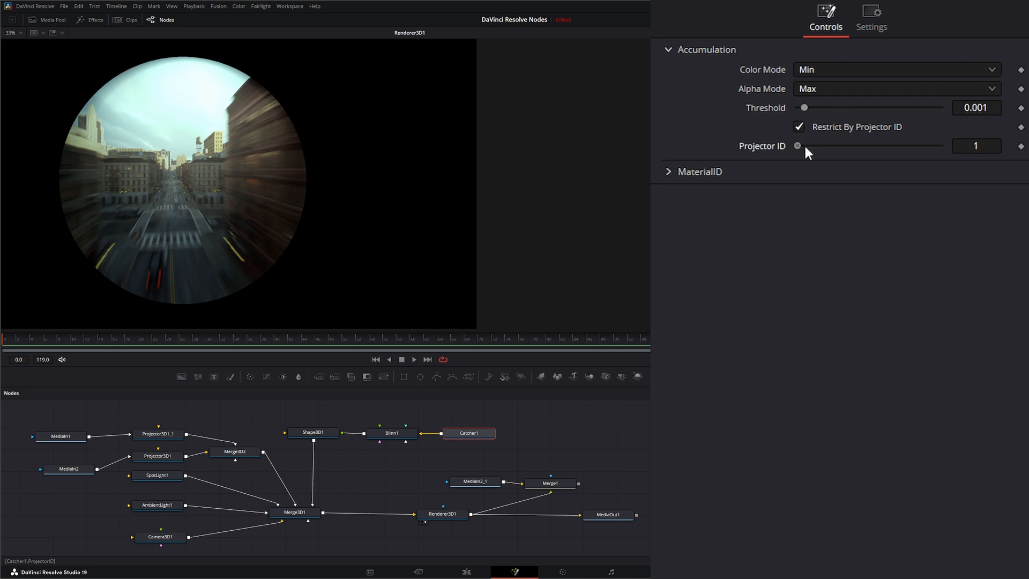
Step: Turn off Catcher1's projector ID restriction, set its Material ID to 1, and play the result
{"action": "mouse_move", "coordinate": [804, 146]}
{"action": "left_mouse_down"}
{"action": "mouse_move", "coordinate": [794, 147]}
{"action": "mouse_move", "coordinate": [810, 152]}
{"action": "mouse_move", "coordinate": [799, 146]}
{"action": "left_mouse_up"}
{"action": "left_click", "coordinate": [798, 124]}
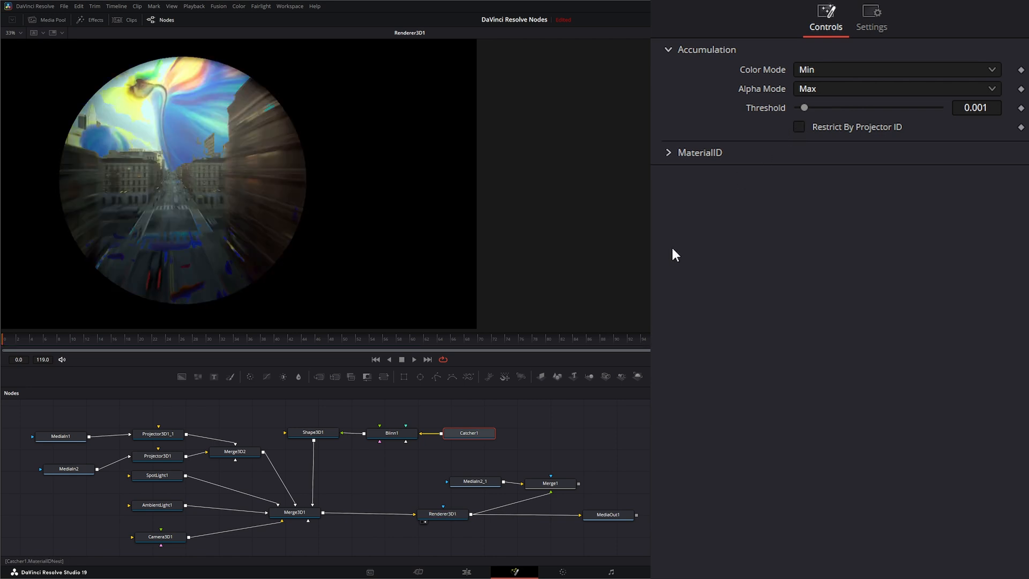
{"action": "left_click", "coordinate": [670, 153]}
{"action": "left_click_drag", "start_coordinate": [797, 172], "coordinate": [768, 181]}
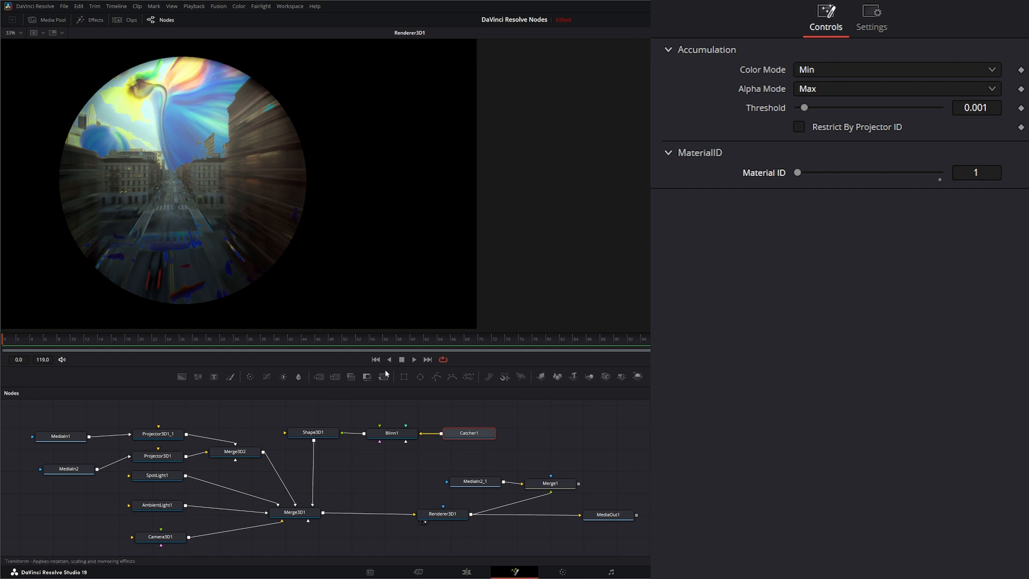
{"action": "left_click", "coordinate": [414, 359]}
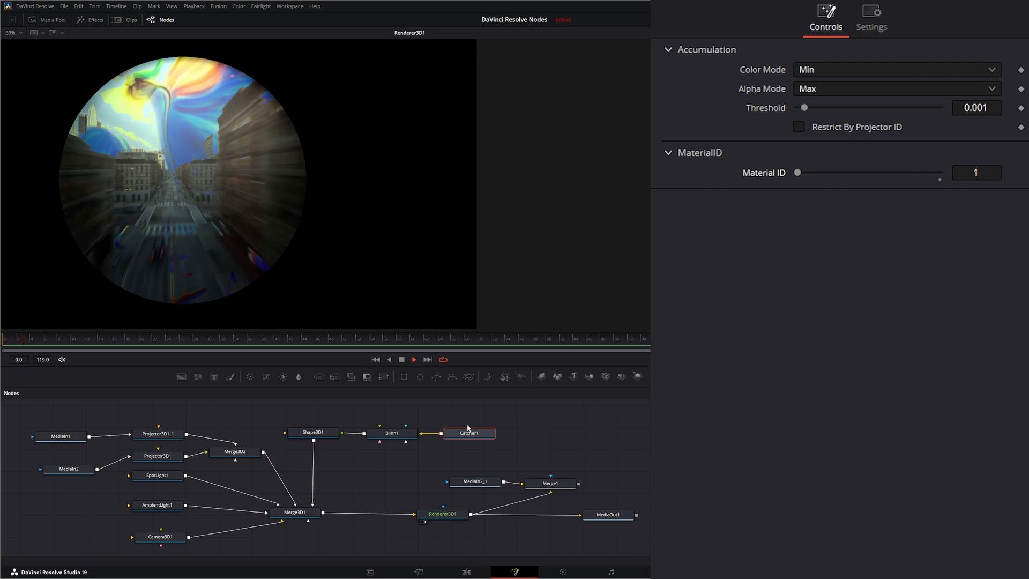